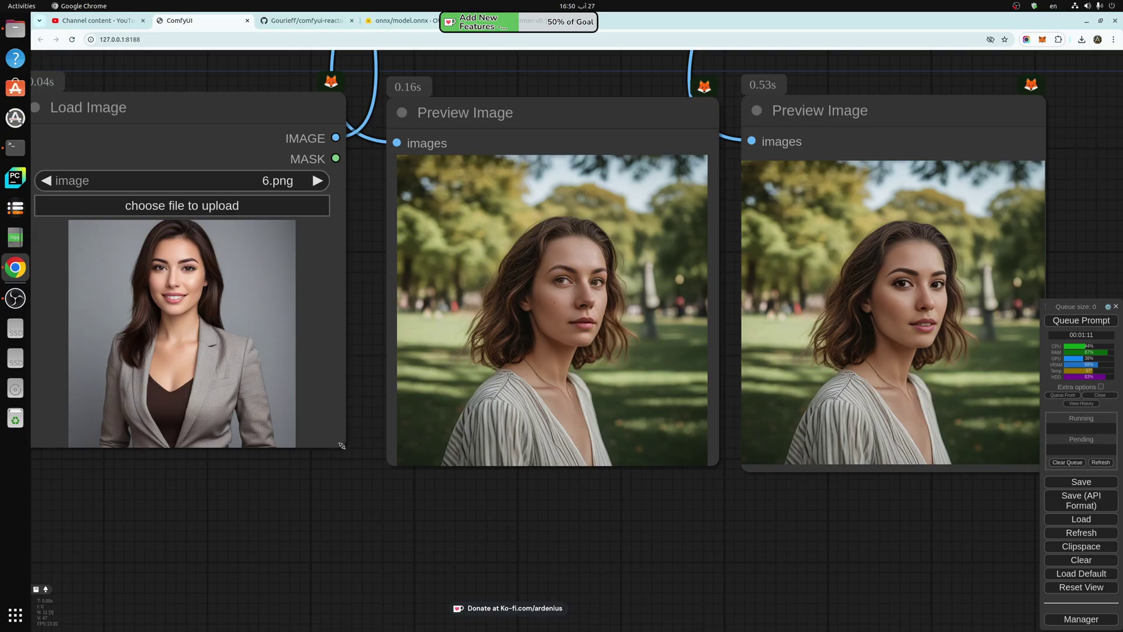
- Enlarge the Load Image node and both Preview Image nodes by dragging their corners
drag(342, 446, 351, 469)
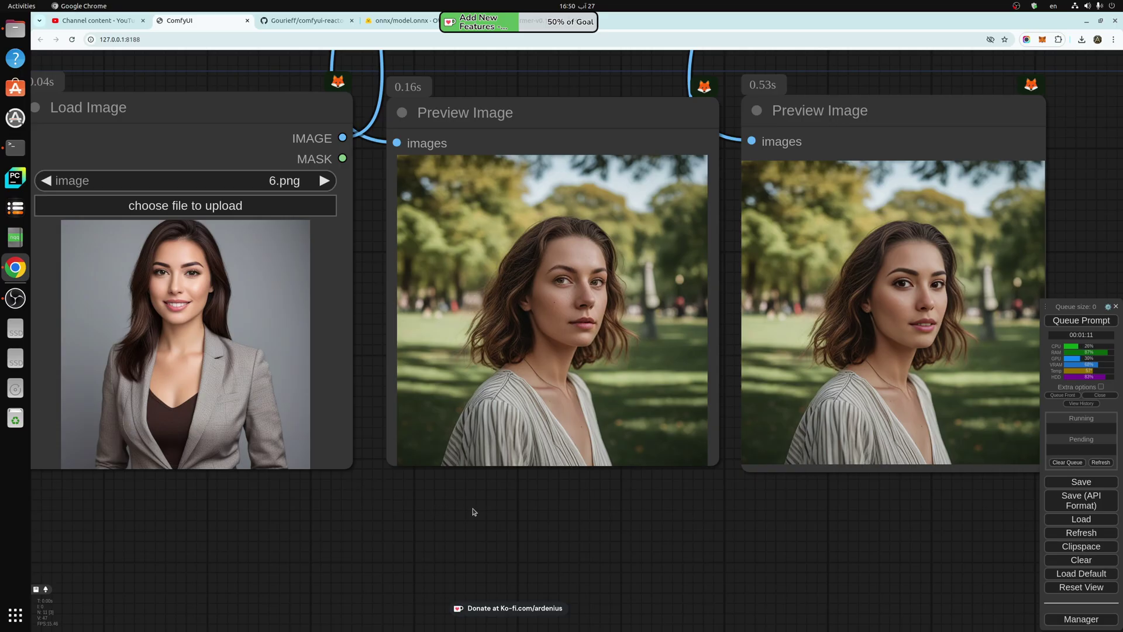
click(201, 108)
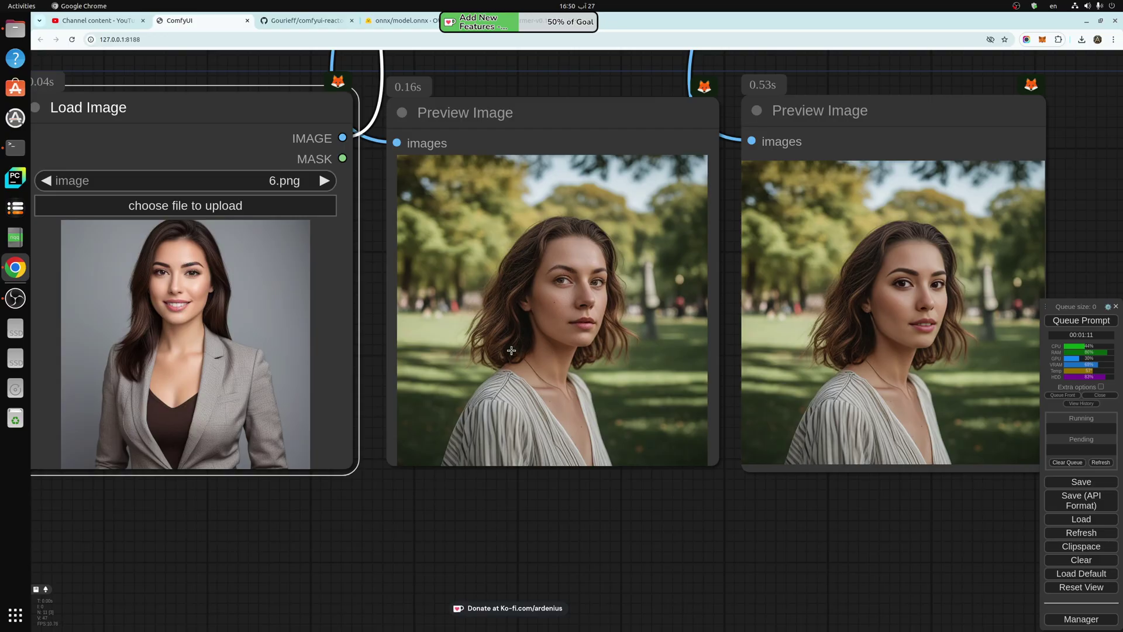
drag(715, 463, 717, 481)
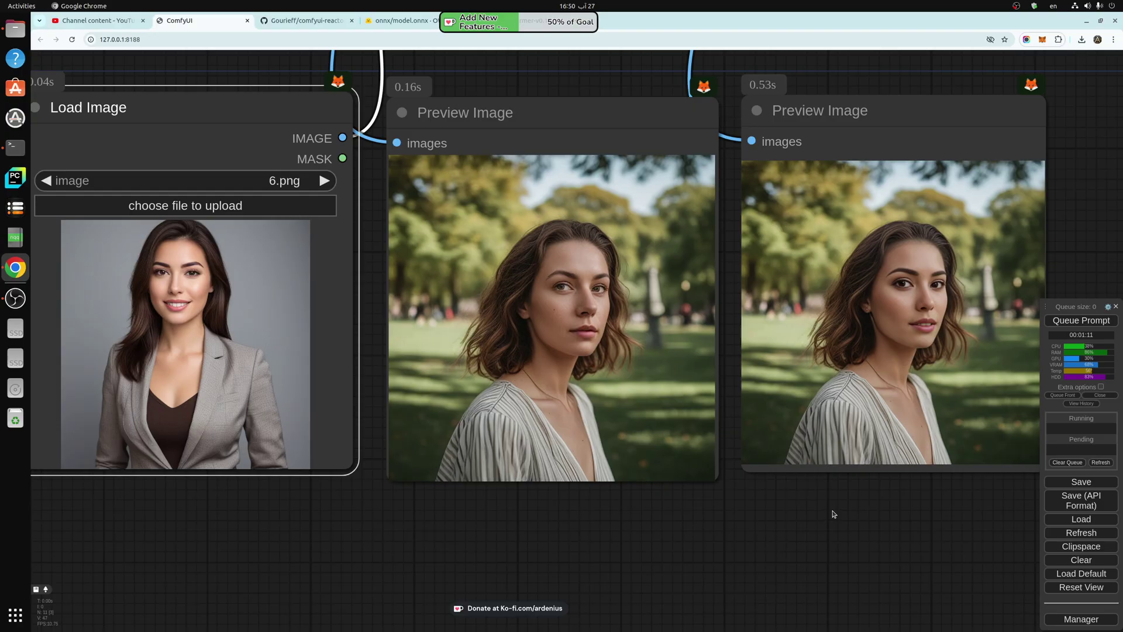
drag(982, 502, 911, 511)
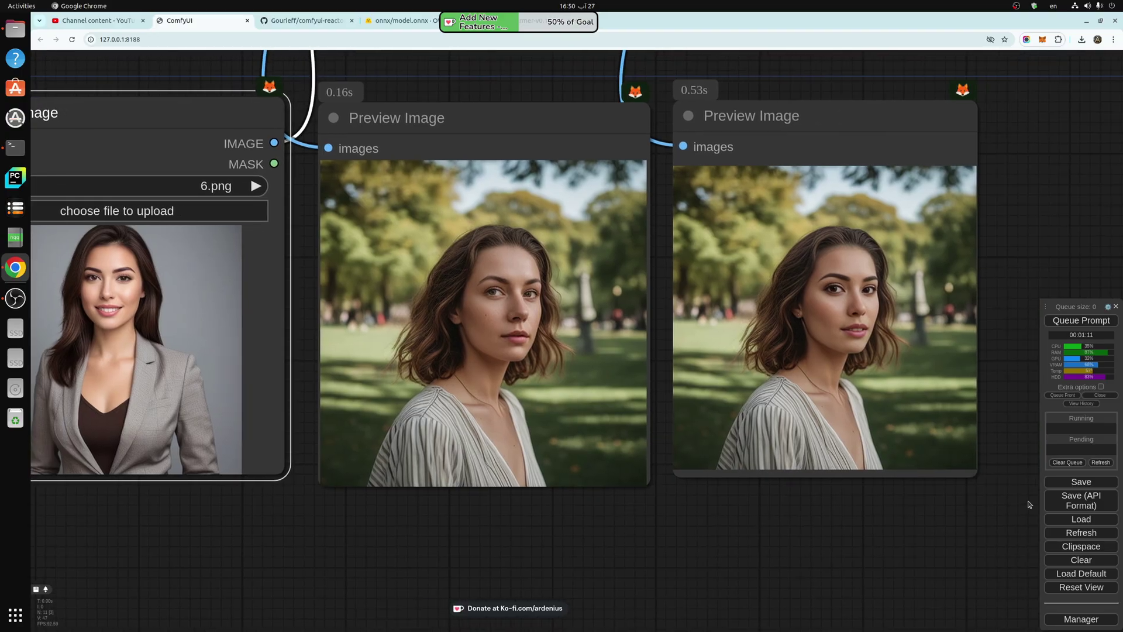
drag(979, 474, 989, 486)
scroll(551, 530, down, 1)
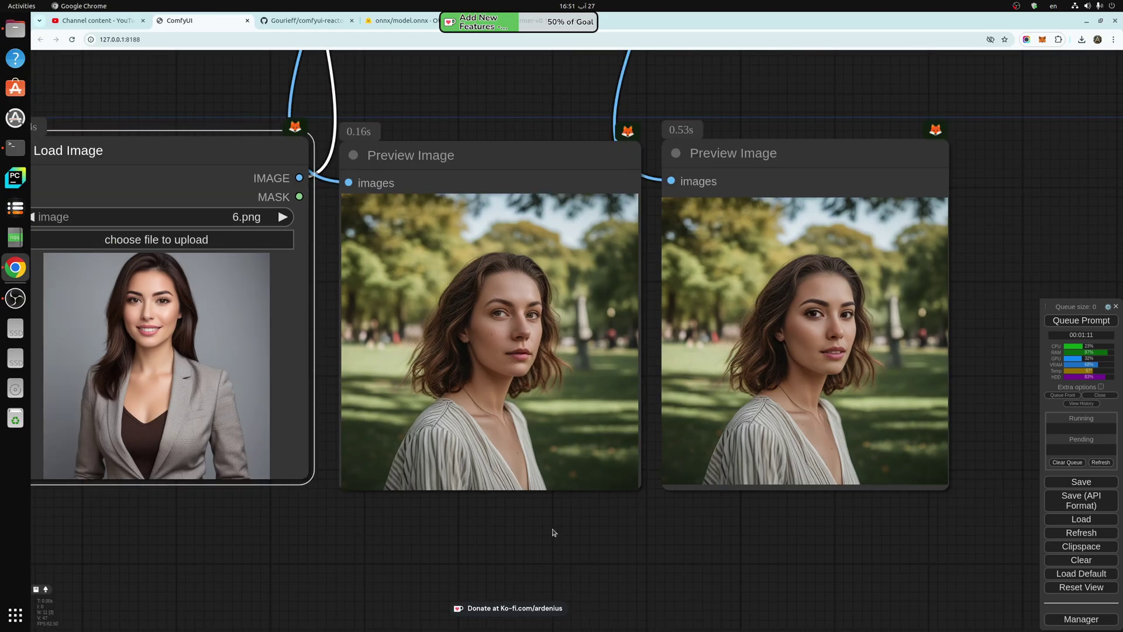
drag(519, 541, 576, 567)
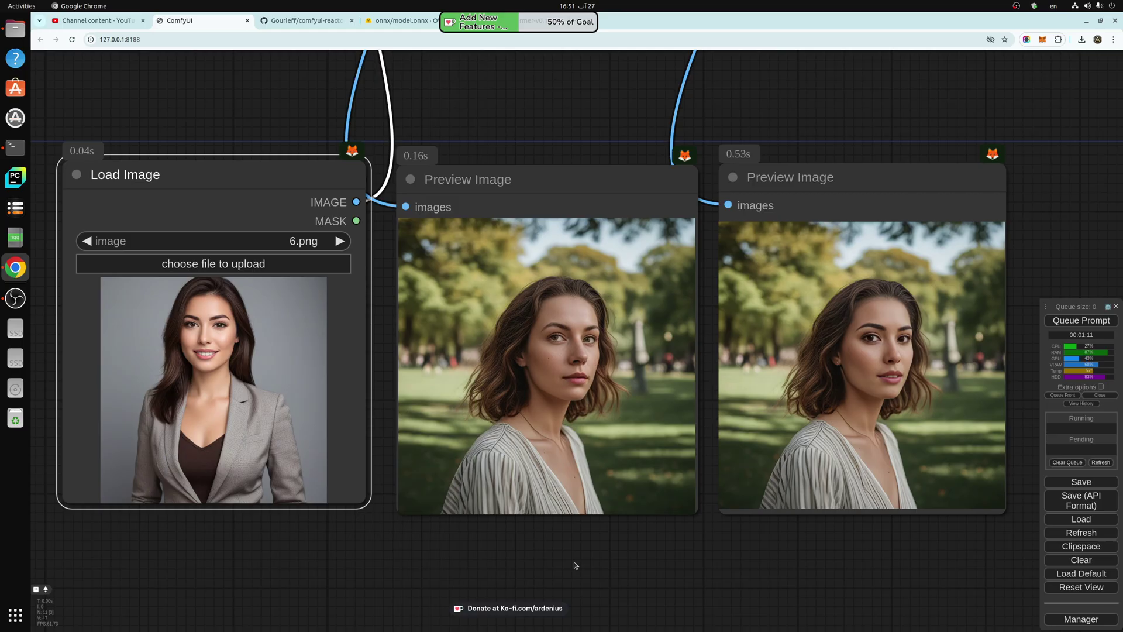
- Zoom in on the ReActor Fast Face Swap node, briefly opening and closing the Manager
scroll(575, 565, down, 7)
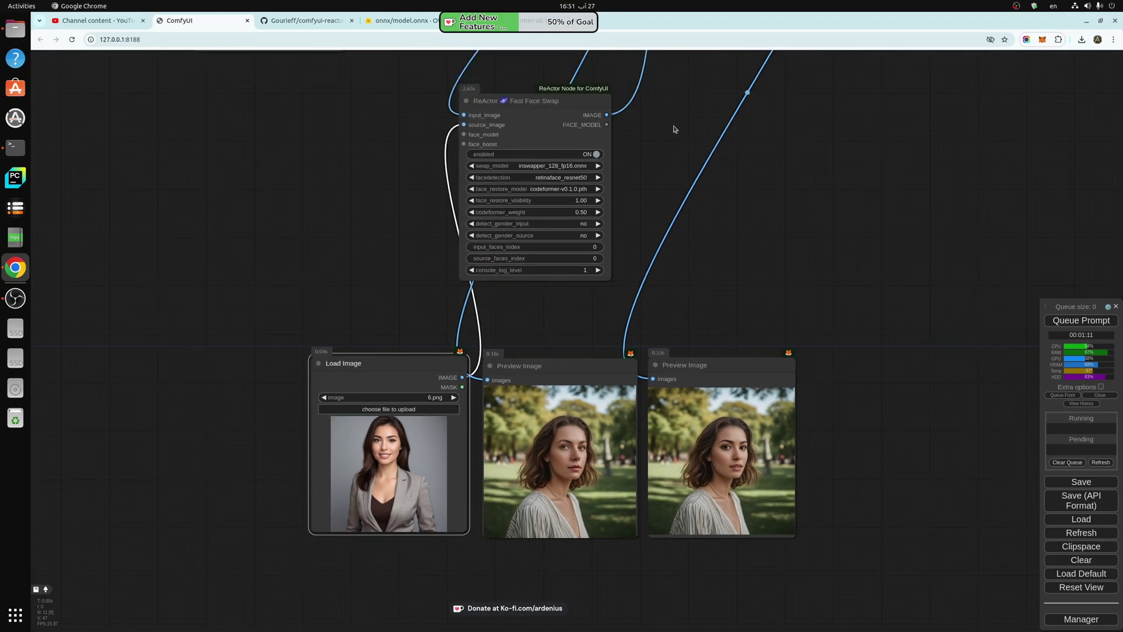
drag(674, 129, 676, 280)
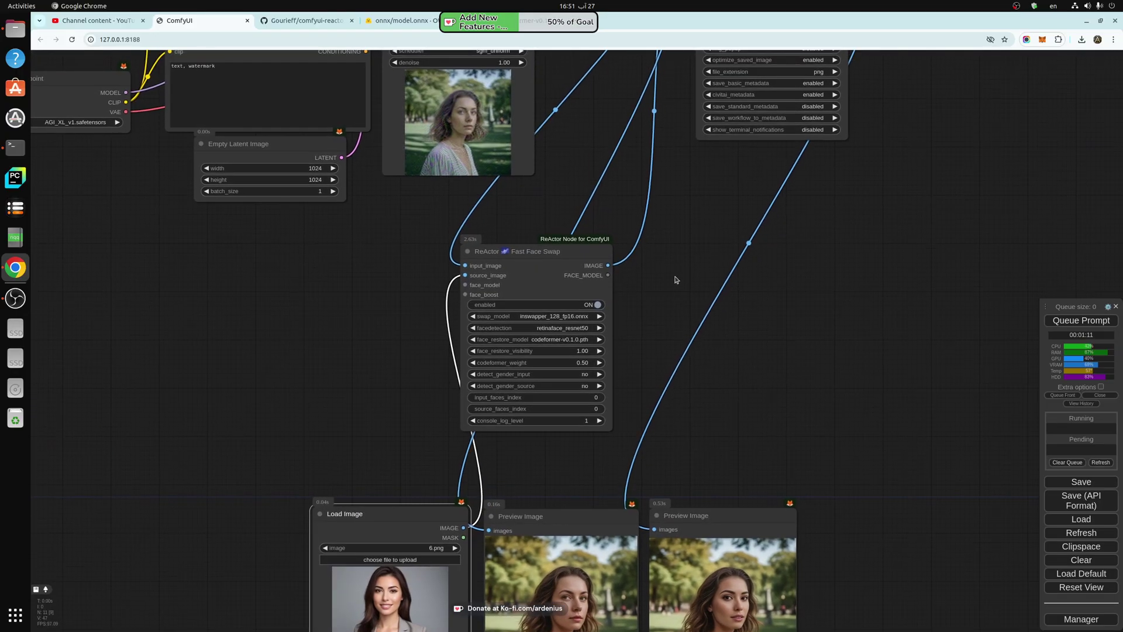
scroll(502, 260, up, 8)
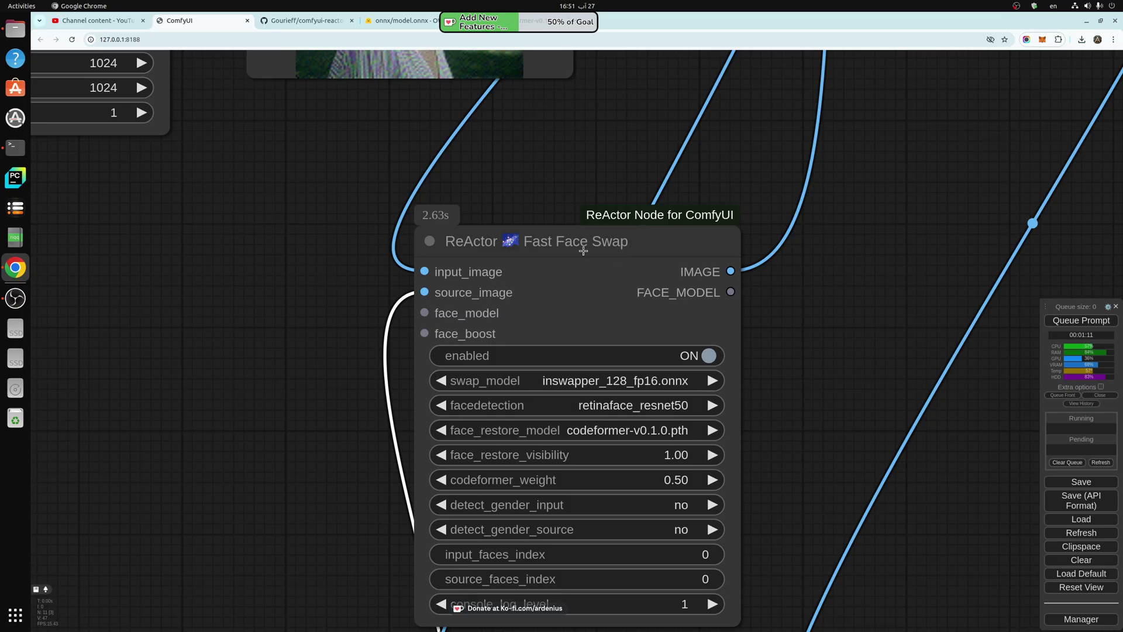
click(1081, 619)
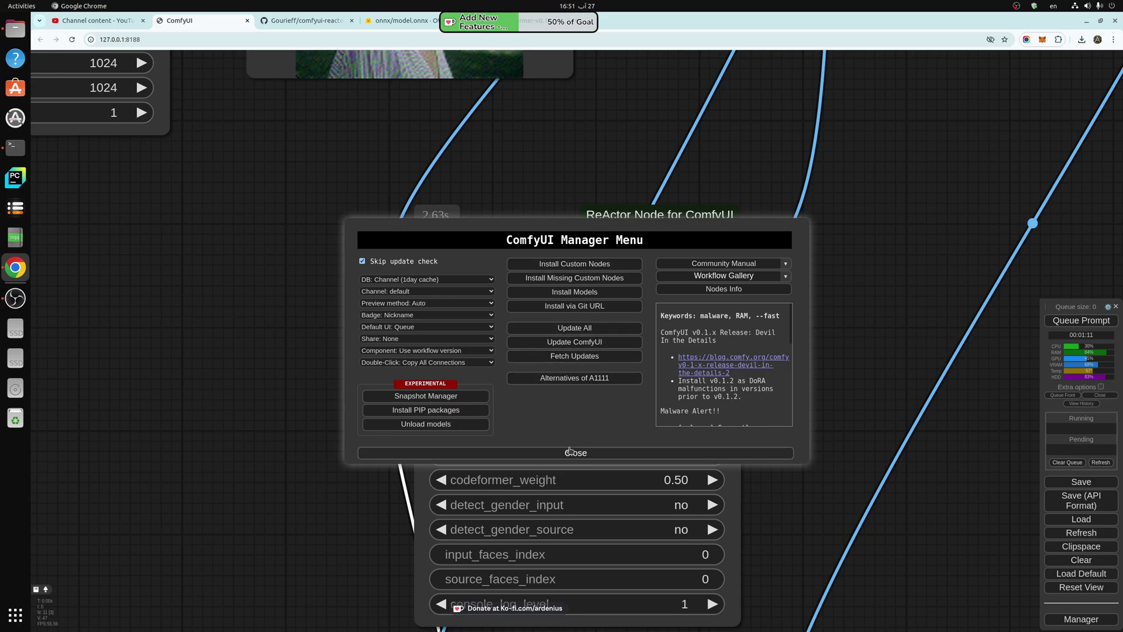
click(571, 453)
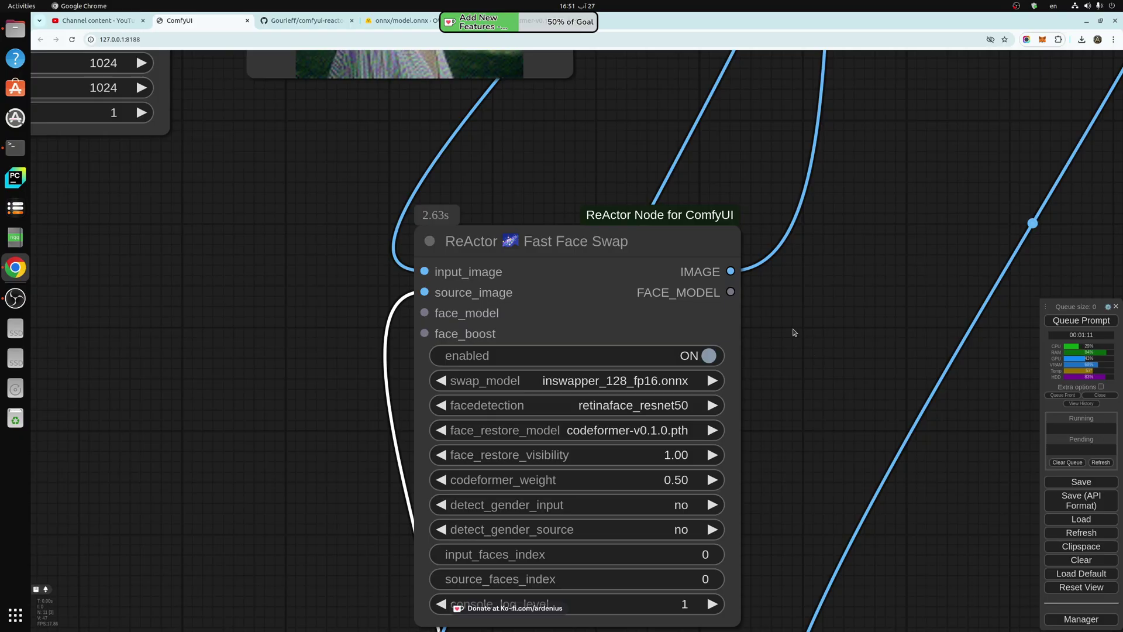
scroll(792, 331, up, 2)
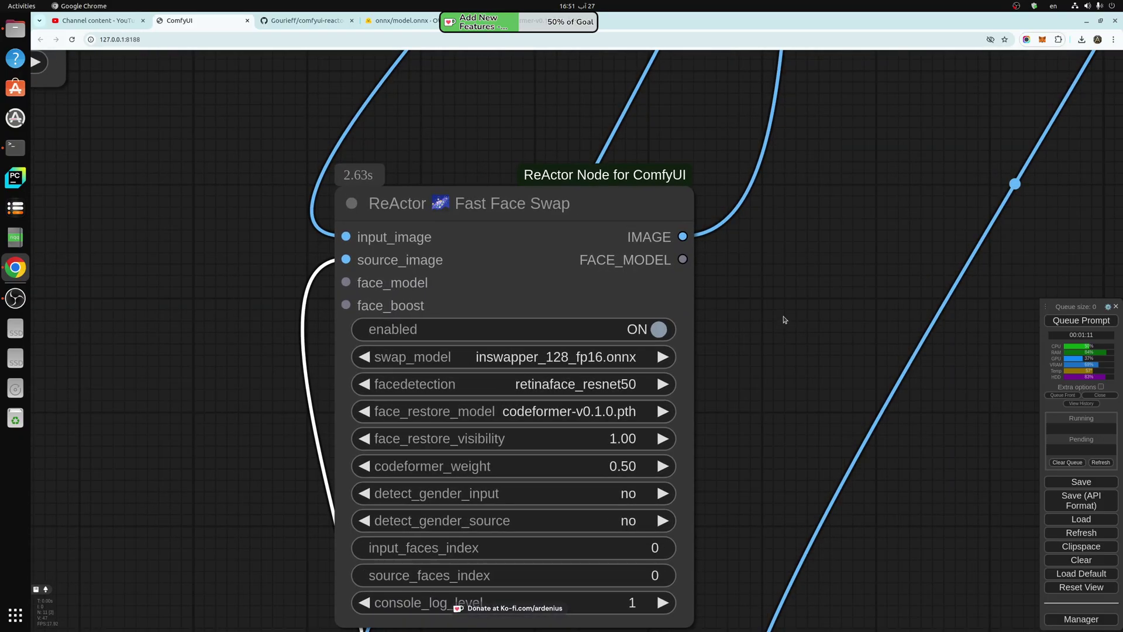
click(296, 21)
scroll(348, 208, up, 12)
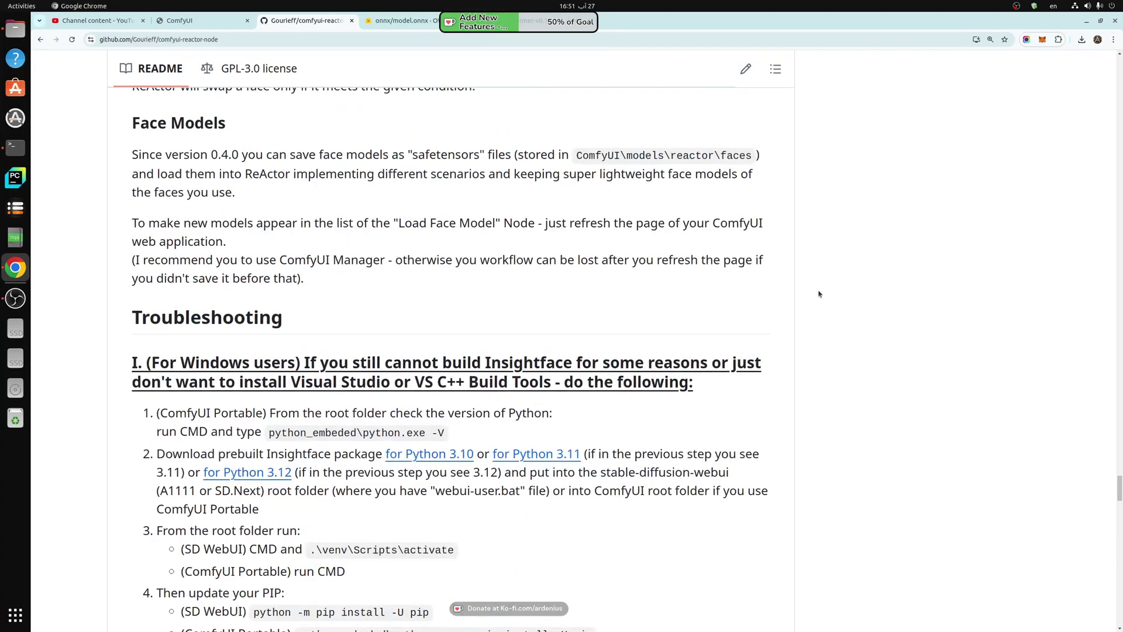
drag(1120, 471, 1119, 64)
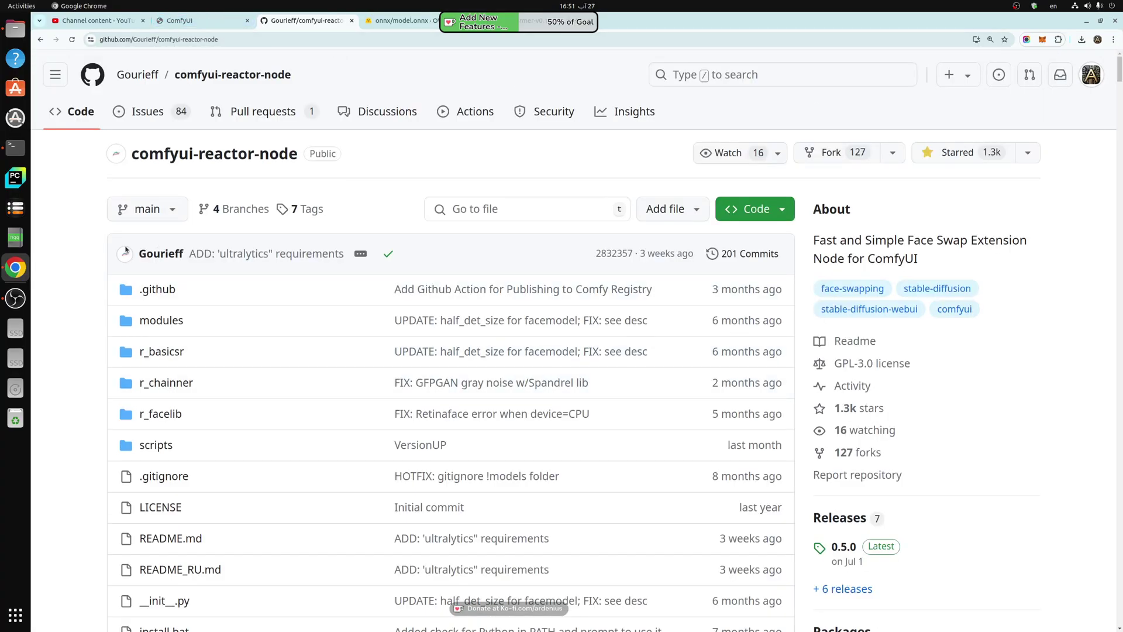
click(199, 23)
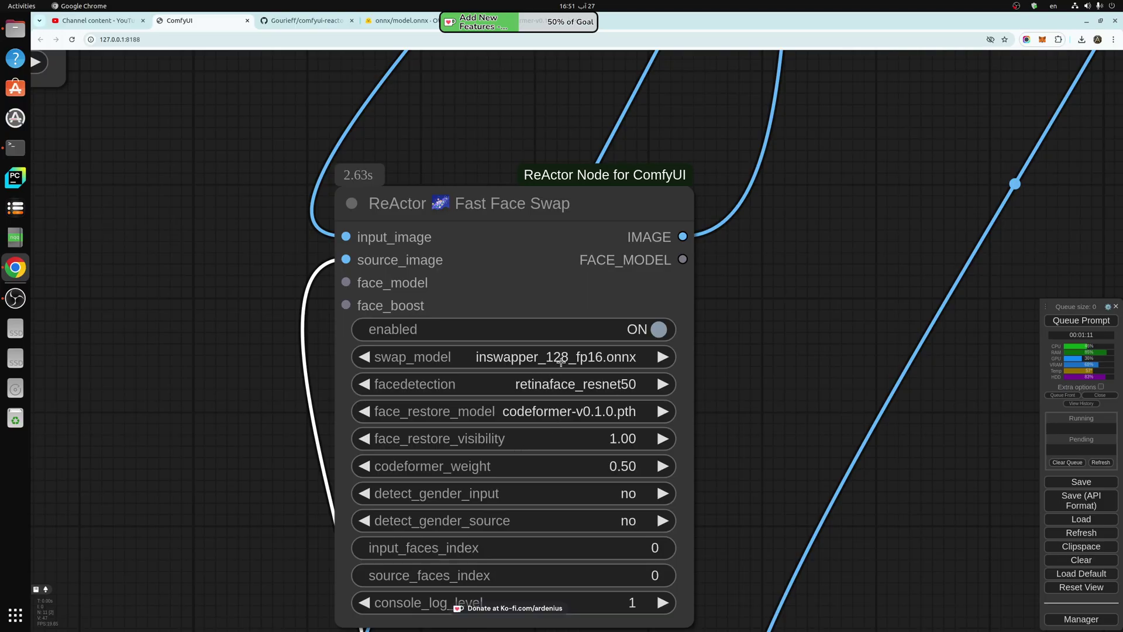
- Move the Load Image node up beside the ReActor Fast Face Swap node
click(380, 236)
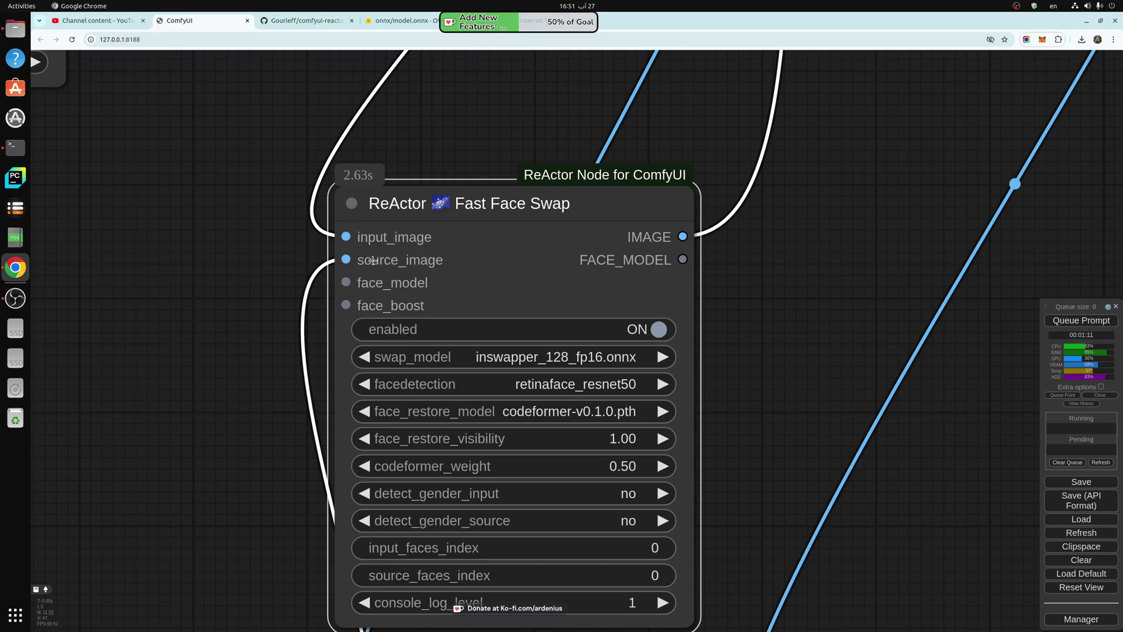
drag(235, 489, 329, 231)
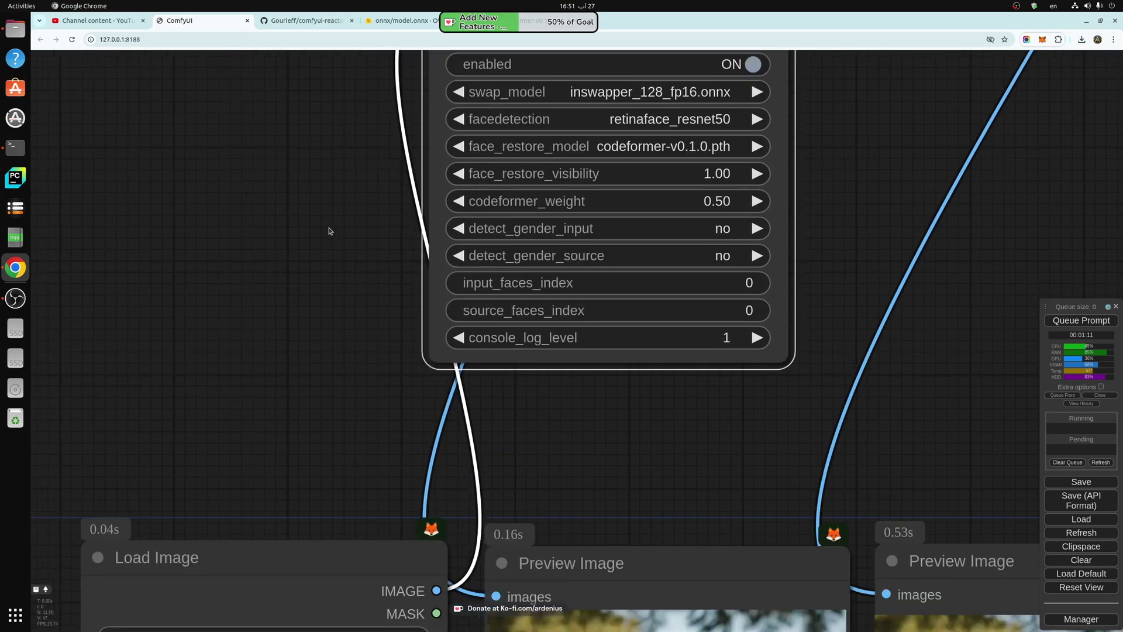
drag(322, 550, 273, 138)
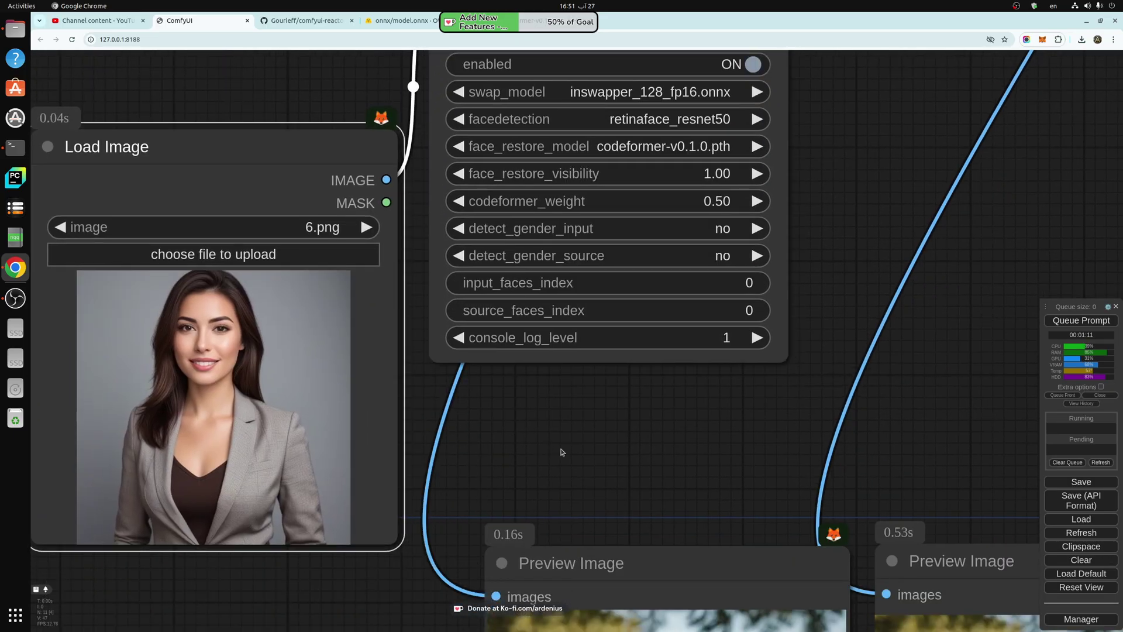
drag(636, 525, 645, 534)
drag(488, 71, 544, 198)
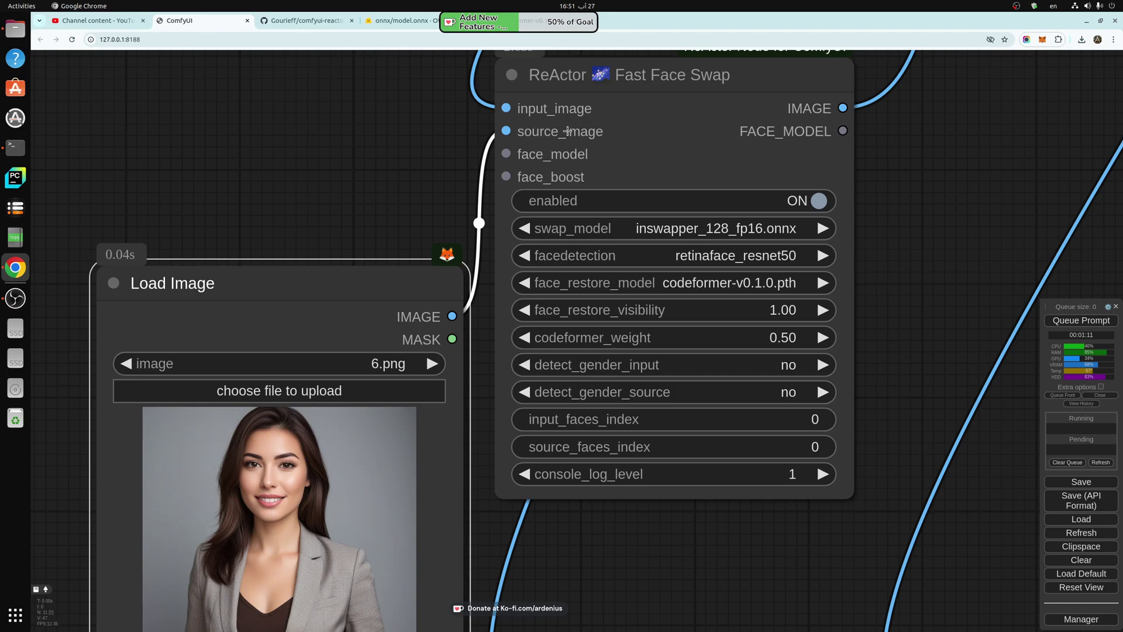
- Zoom out to show checkpoint, prompts, KSampler, VAE Decode, ReActor and save nodes together
scroll(673, 556, down, 3)
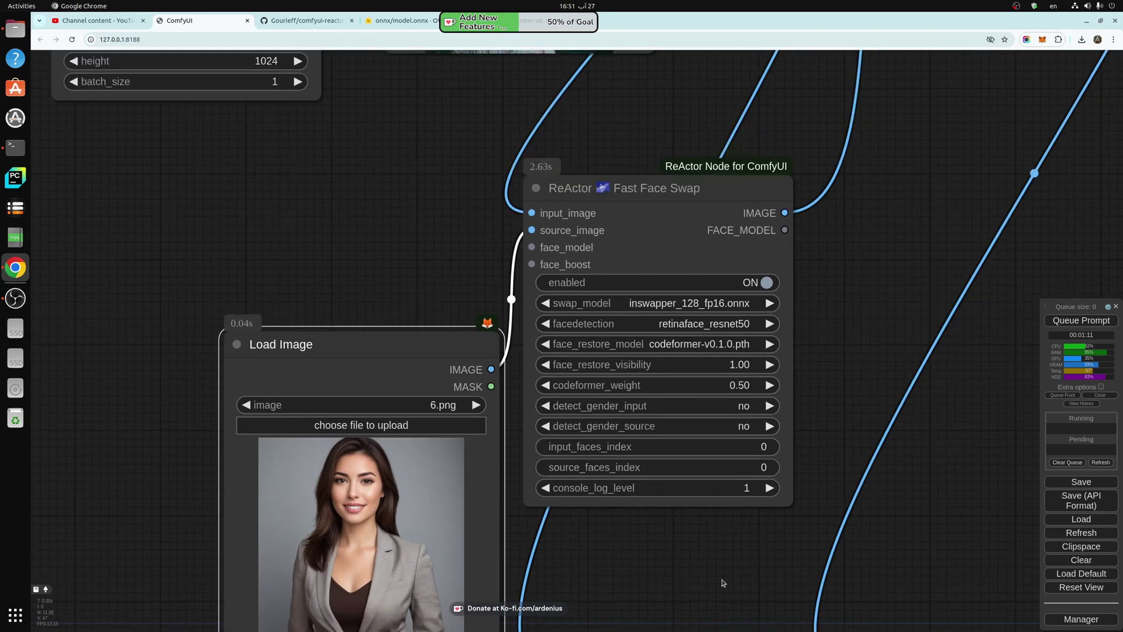
drag(720, 585, 598, 630)
drag(509, 268, 470, 464)
drag(482, 381, 465, 351)
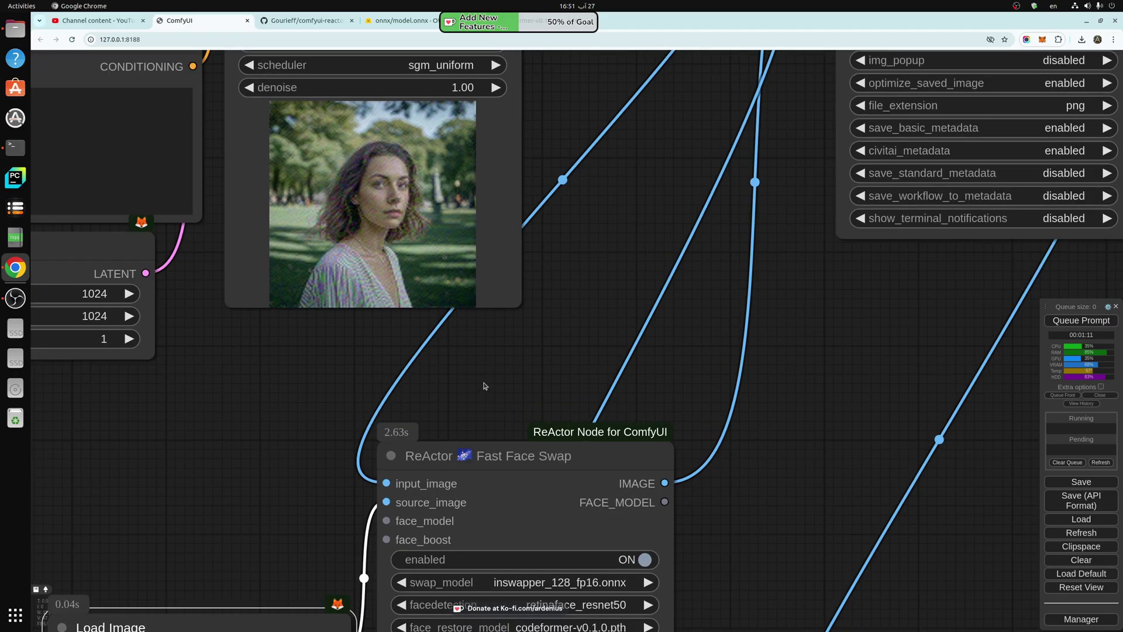
scroll(443, 401, up, 1)
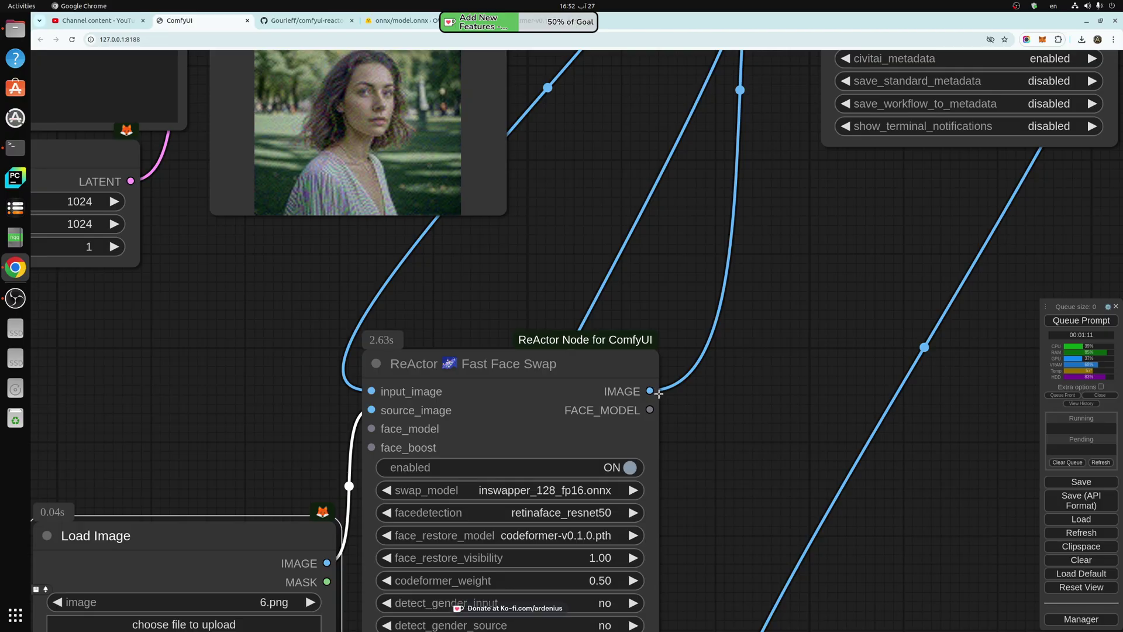
click(528, 360)
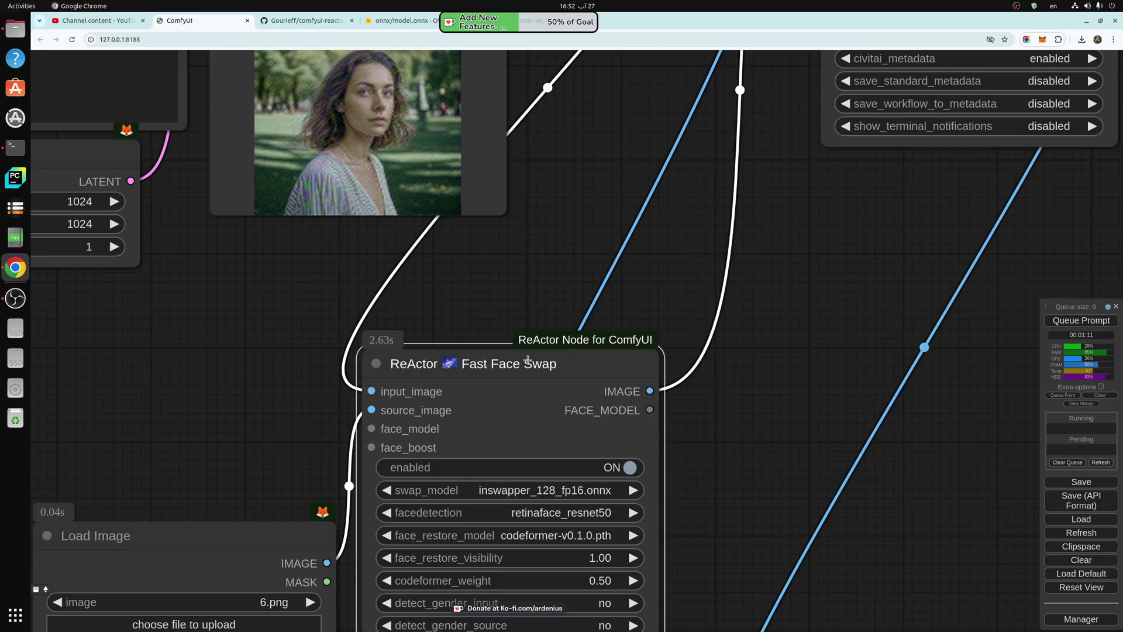
scroll(760, 377, down, 6)
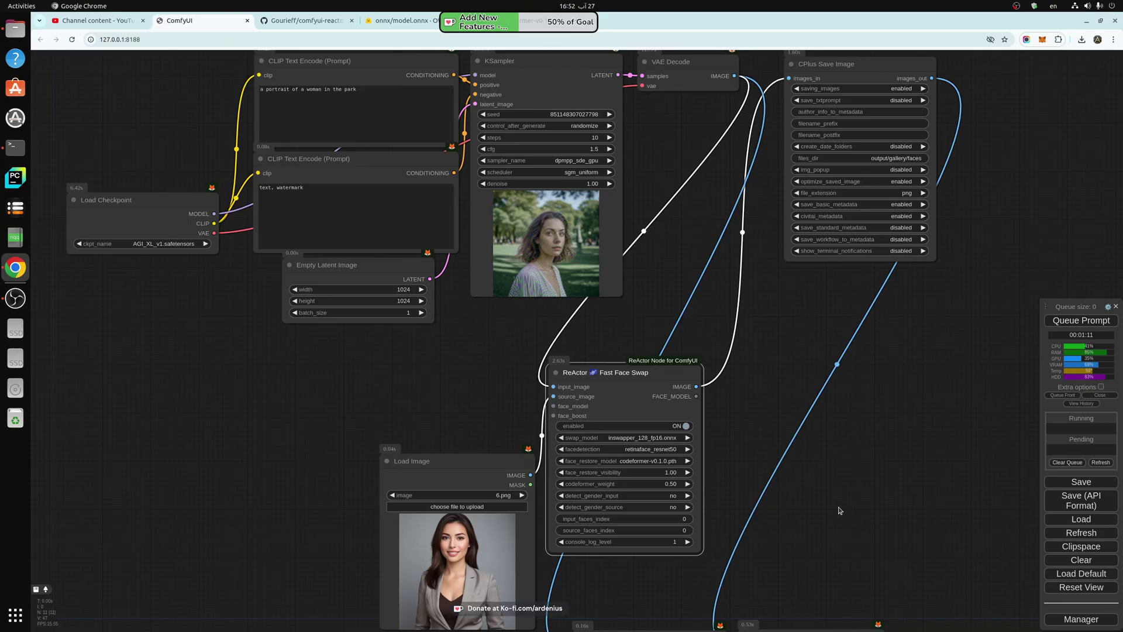
- Confirm the CPlus Save Image files_dir value is output/gallery/faces
drag(841, 510, 727, 518)
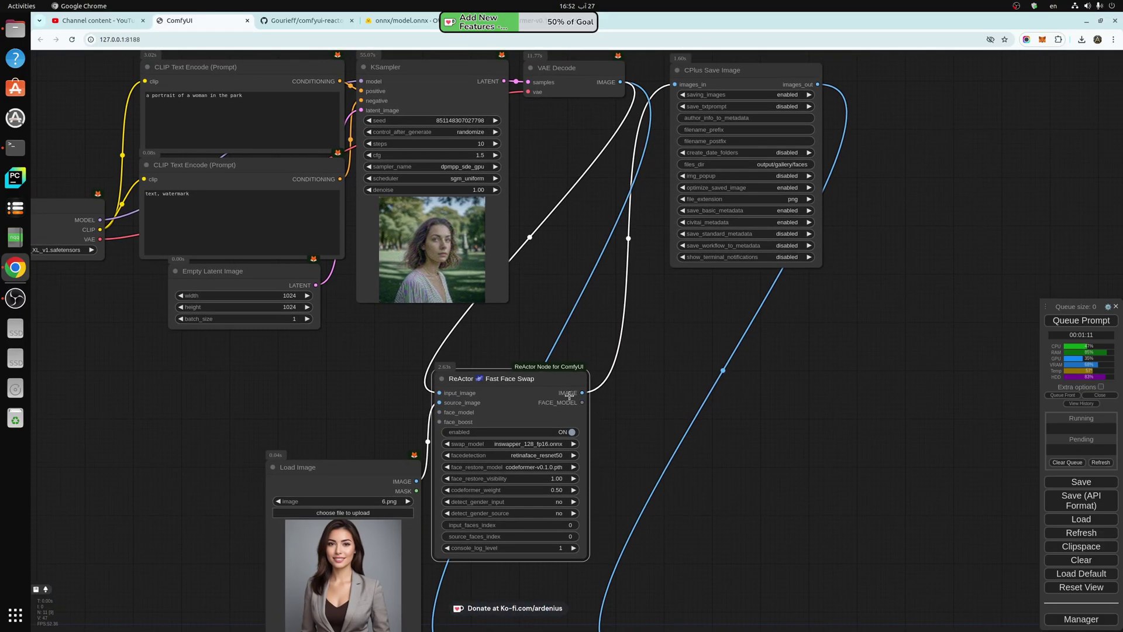
click(719, 77)
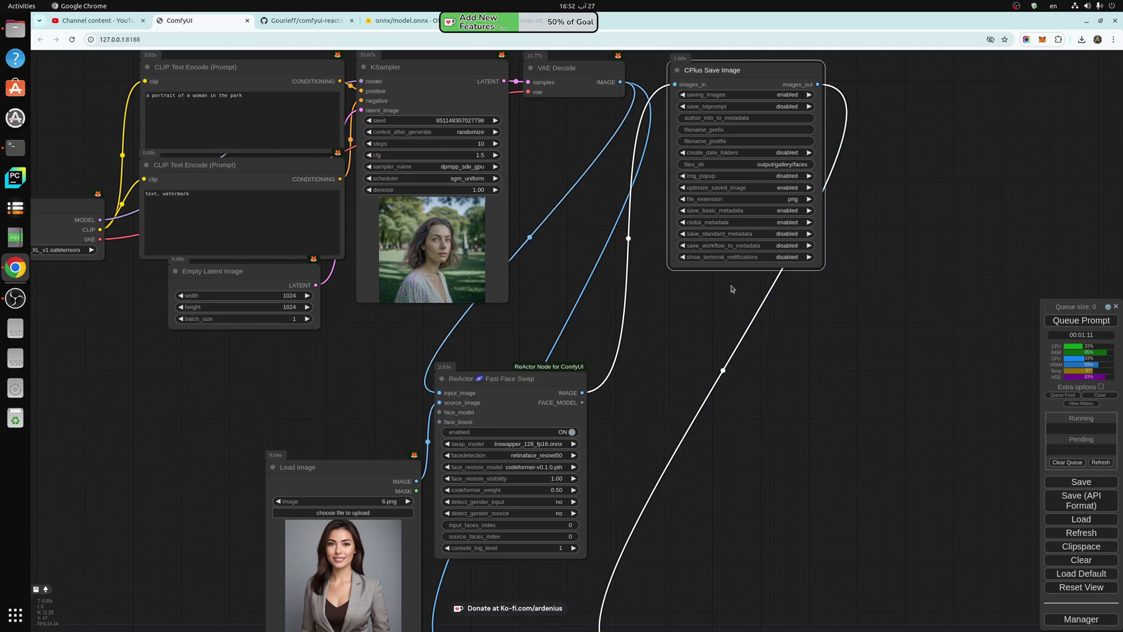
click(784, 165)
click(883, 162)
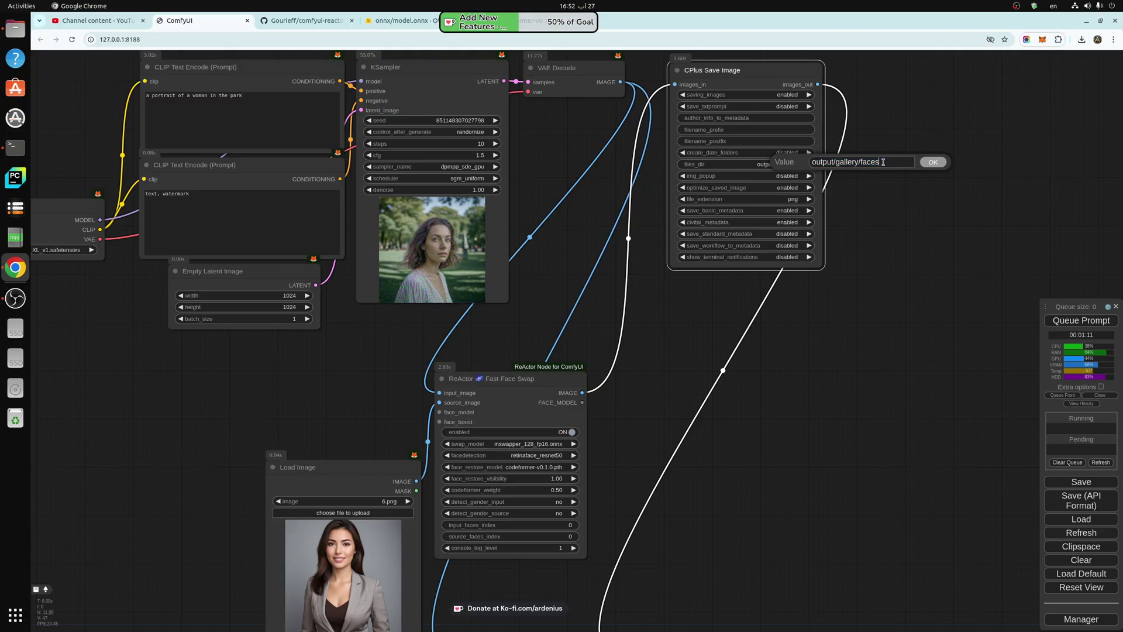
click(934, 164)
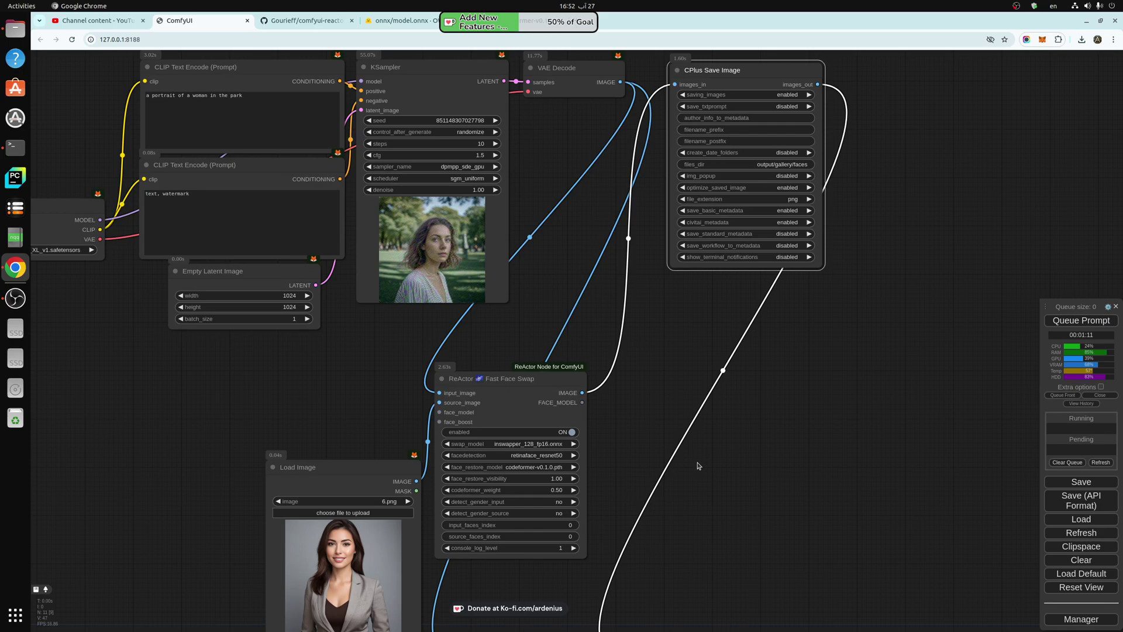
scroll(701, 506, down, 4)
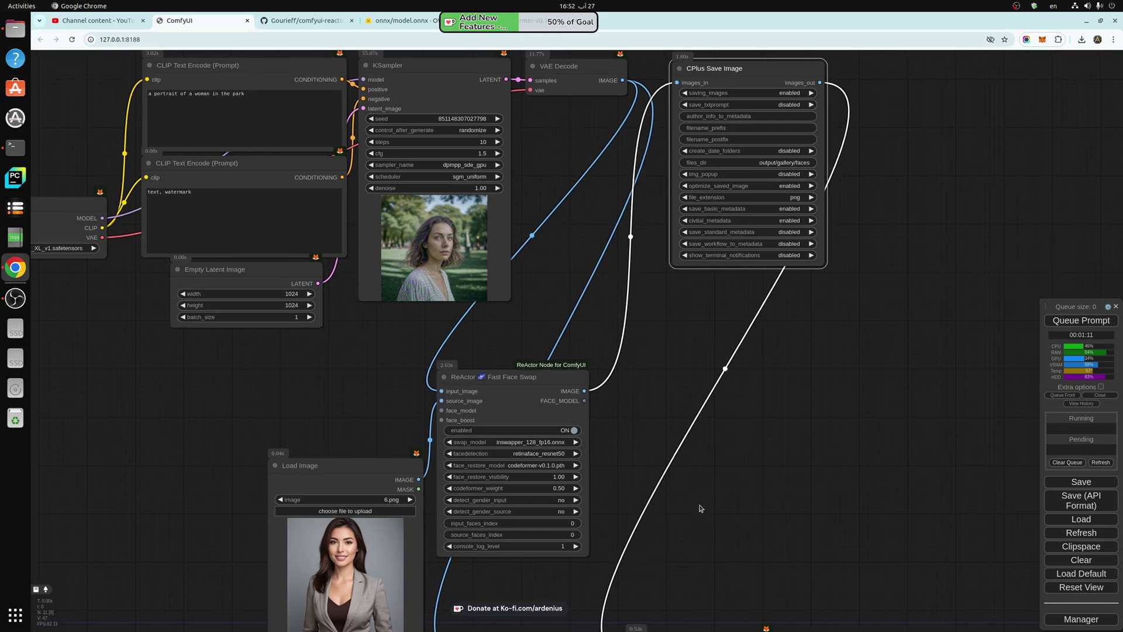
- Nudge the second Preview Image node a little right and down next to the first
scroll(669, 547, up, 5)
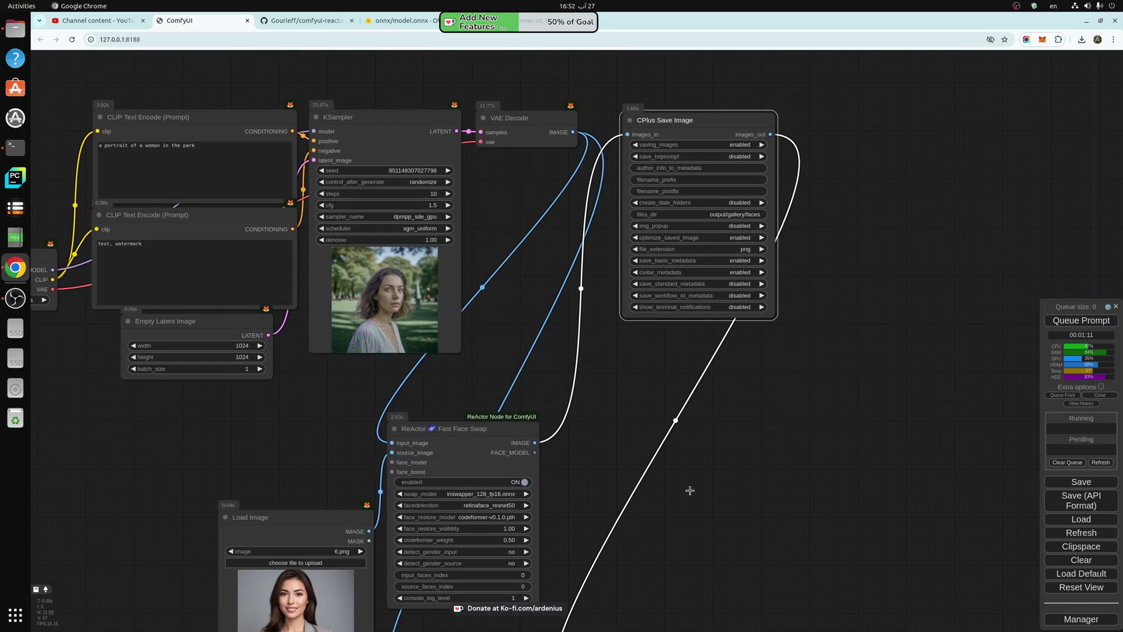
drag(689, 489, 821, 216)
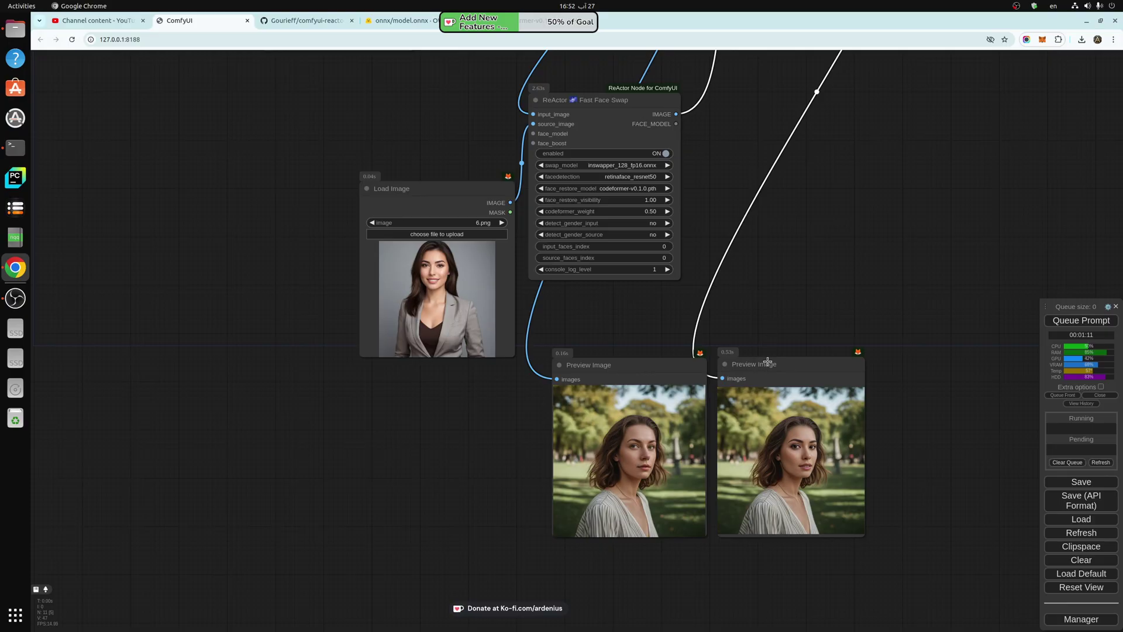
drag(768, 362, 771, 364)
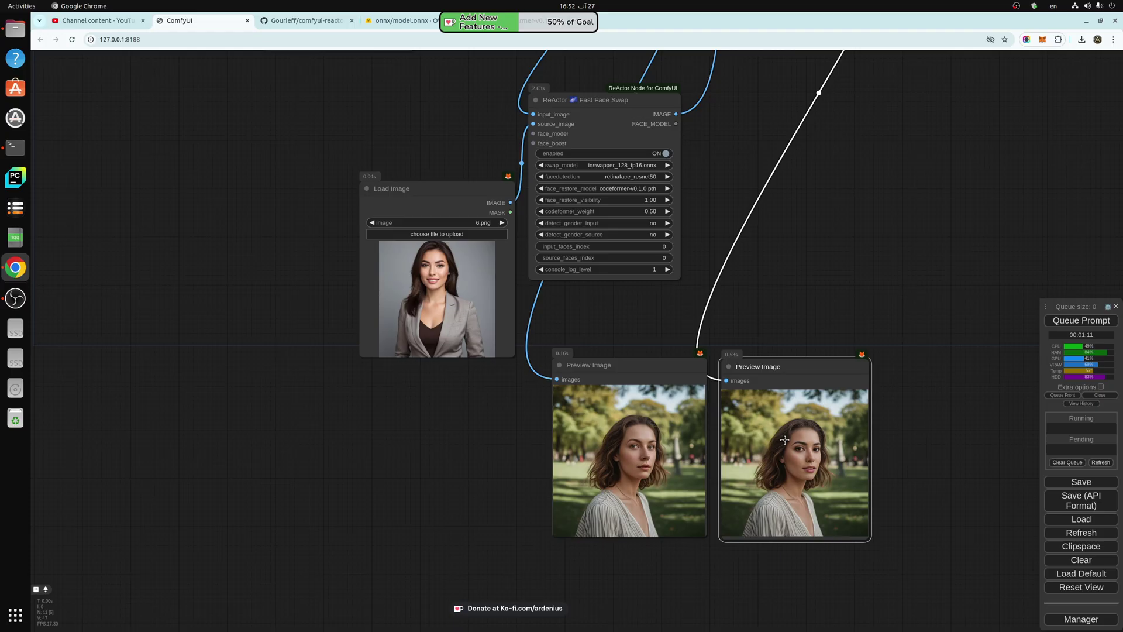
drag(808, 230, 805, 524)
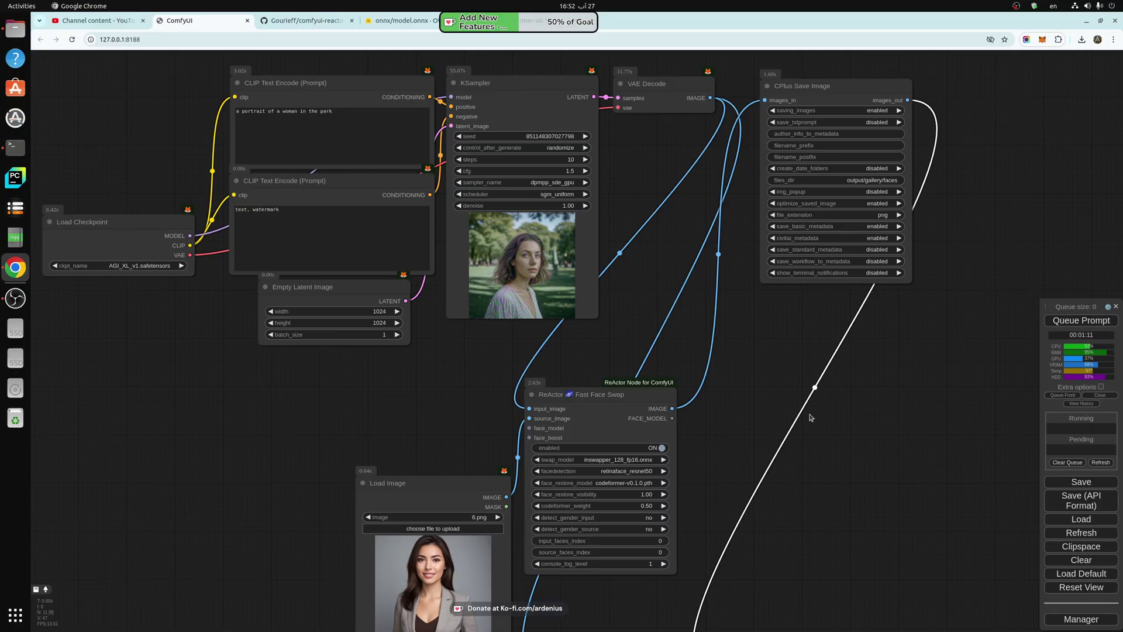
- Zoom in on the ReActor node's settings, then switch to the comfyui-reactor-node GitHub page
drag(752, 445, 666, 313)
scroll(511, 352, up, 7)
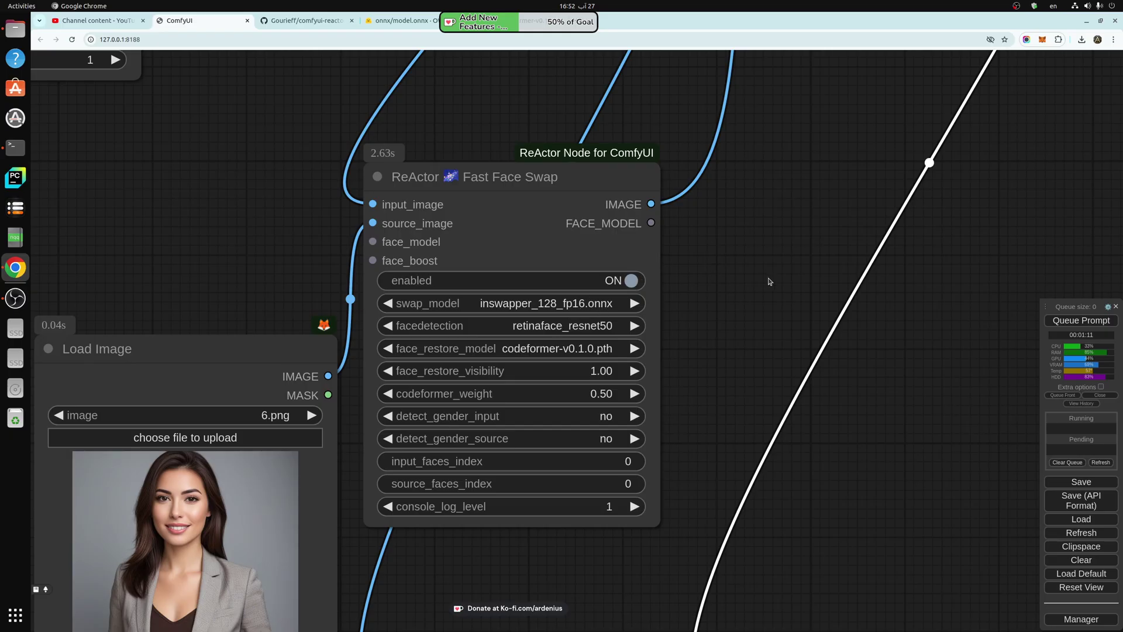
scroll(763, 294, up, 1)
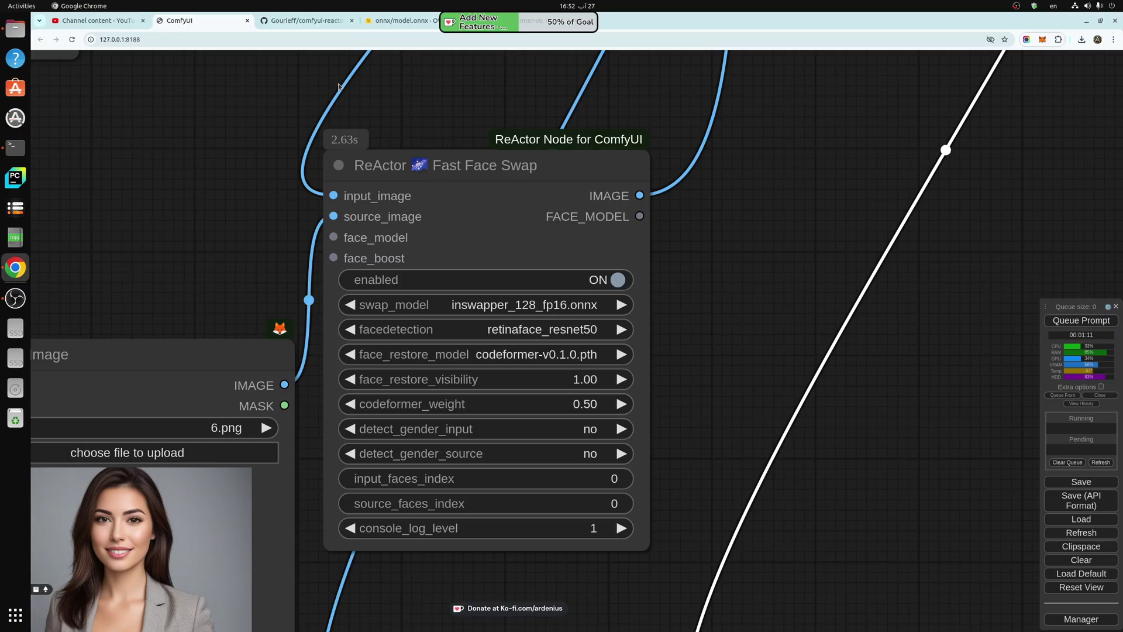
click(306, 20)
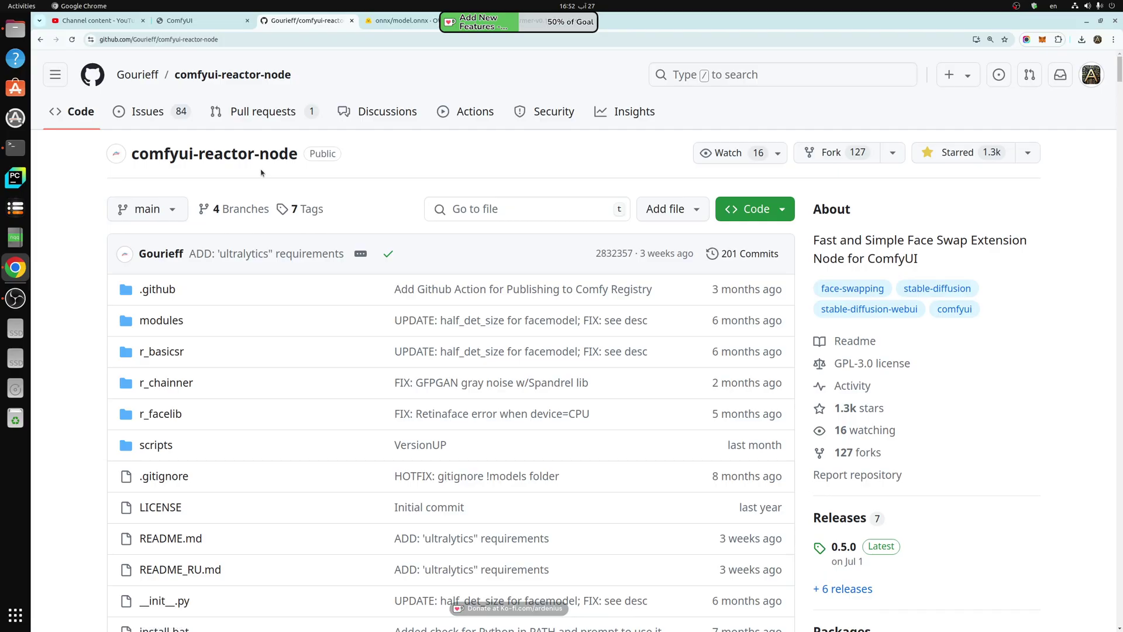
- Scroll the README to the note placing inswapper_128.onnx in ComfyUI\models\insightface
scroll(456, 386, down, 15)
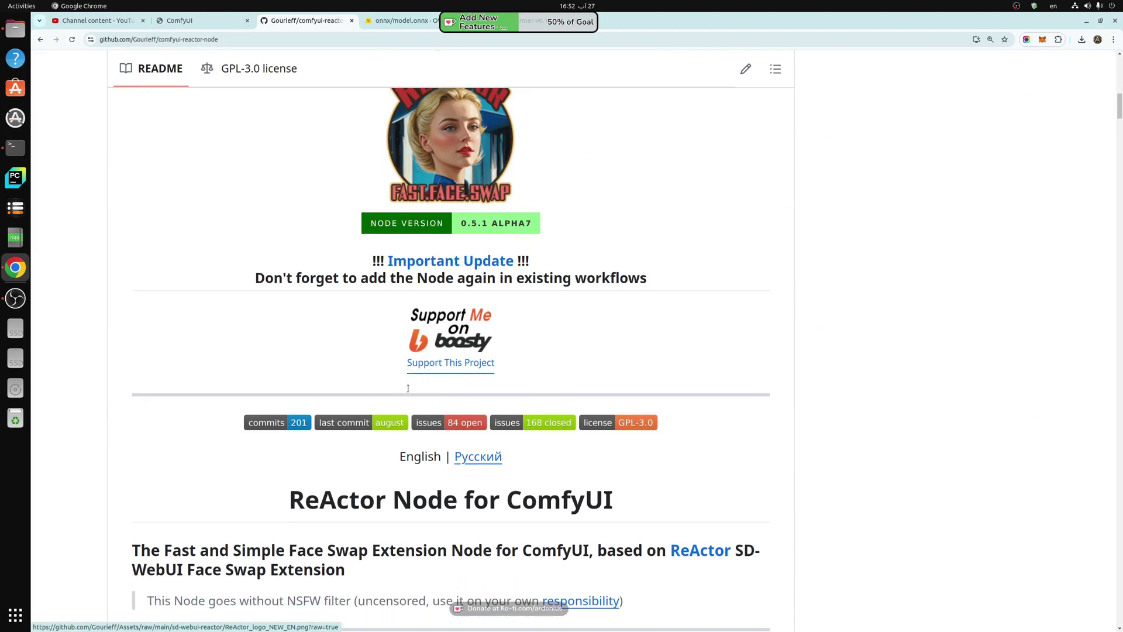
scroll(461, 392, down, 20)
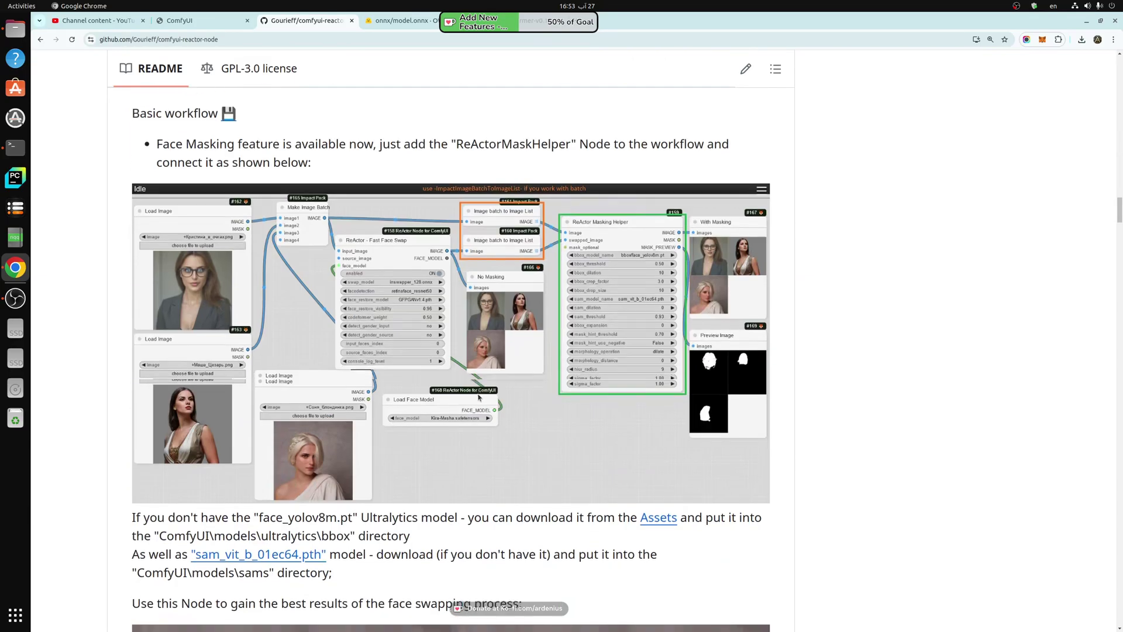
scroll(479, 398, down, 20)
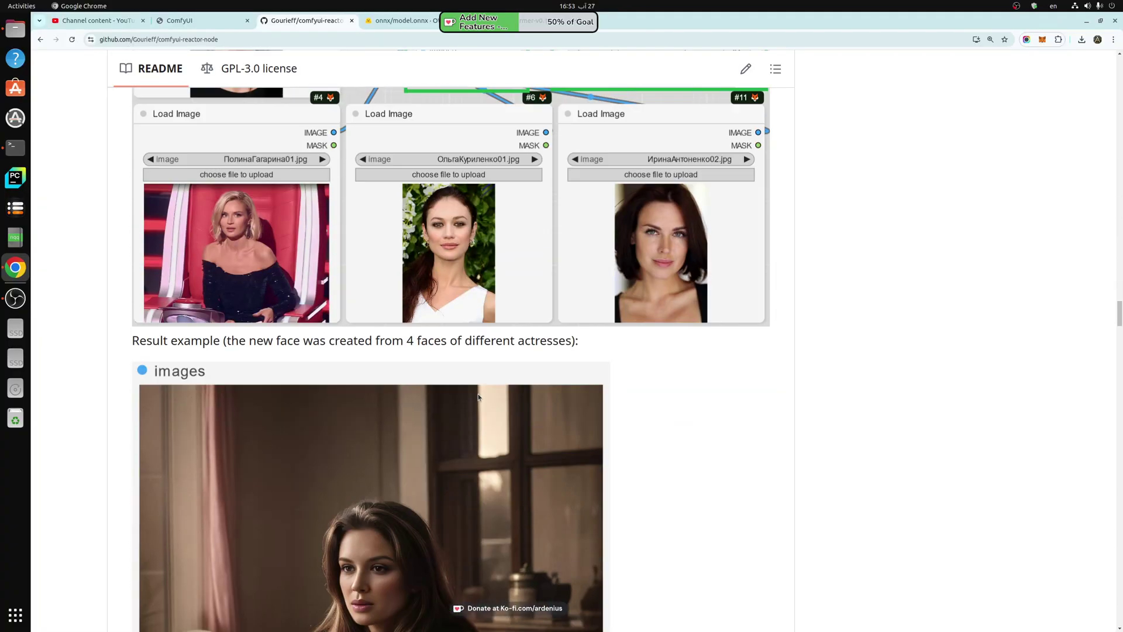
scroll(479, 398, down, 20)
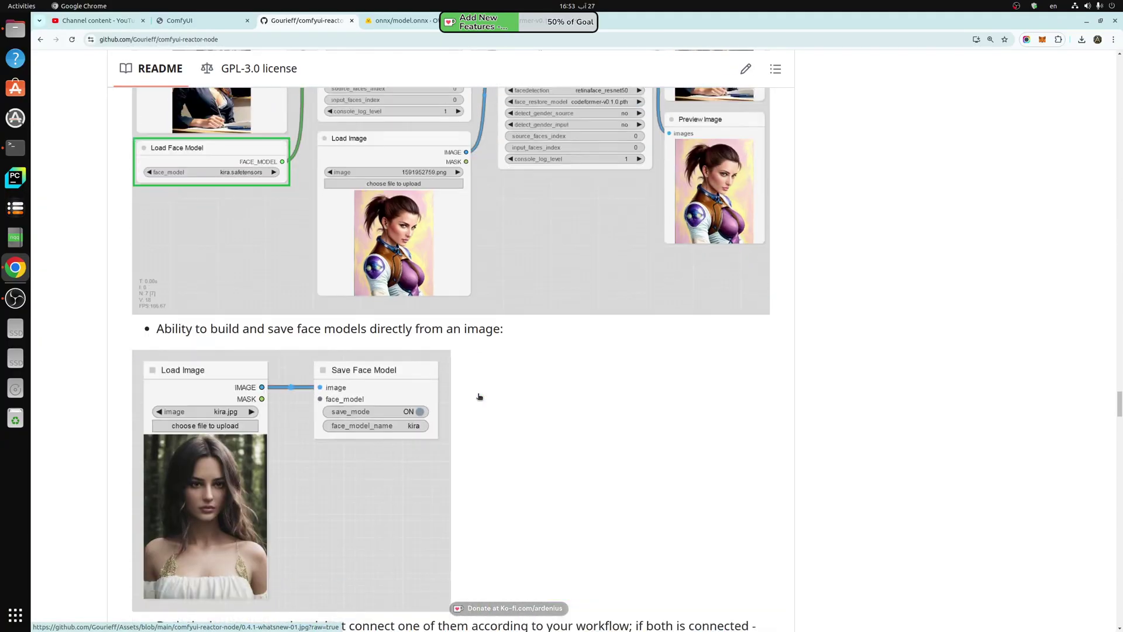
scroll(479, 397, down, 20)
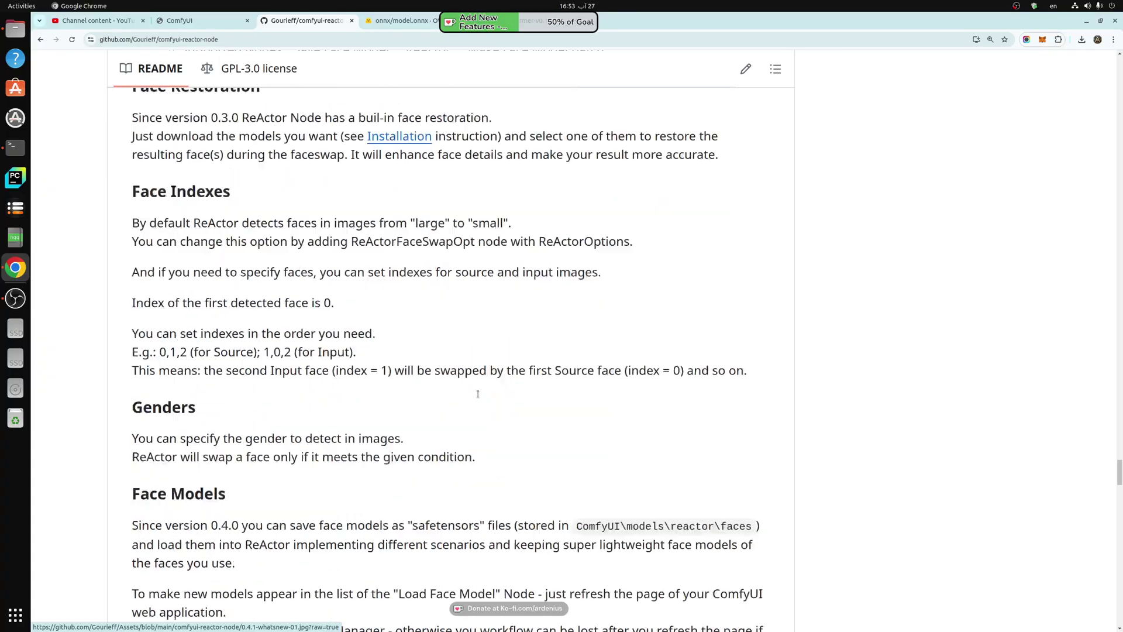
scroll(478, 395, down, 12)
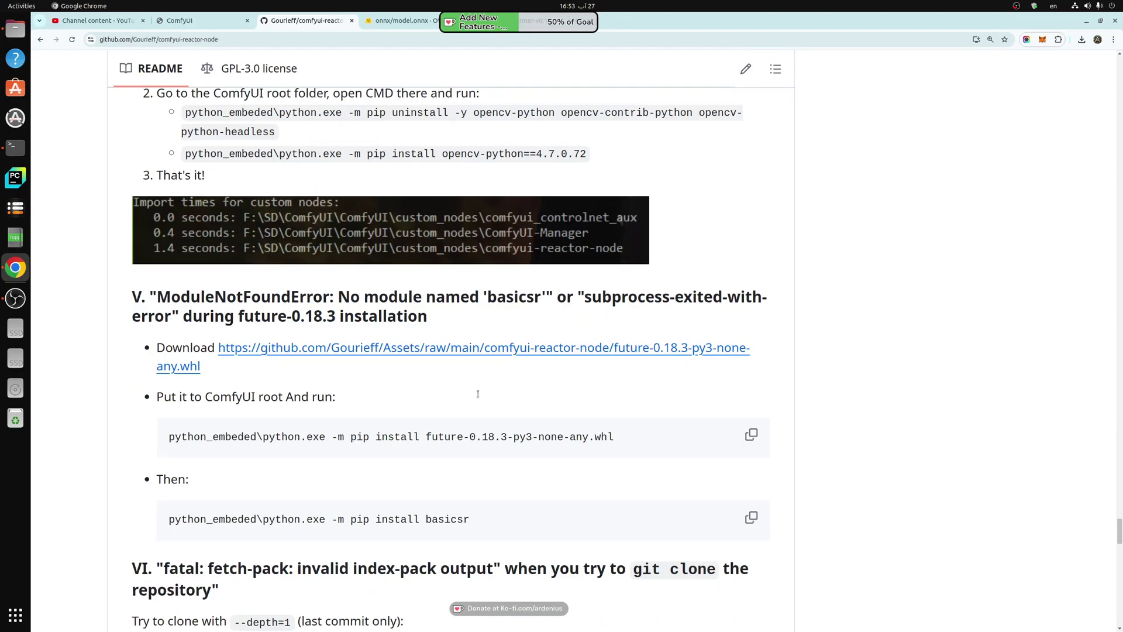
scroll(477, 394, down, 10)
scroll(477, 394, down, 20)
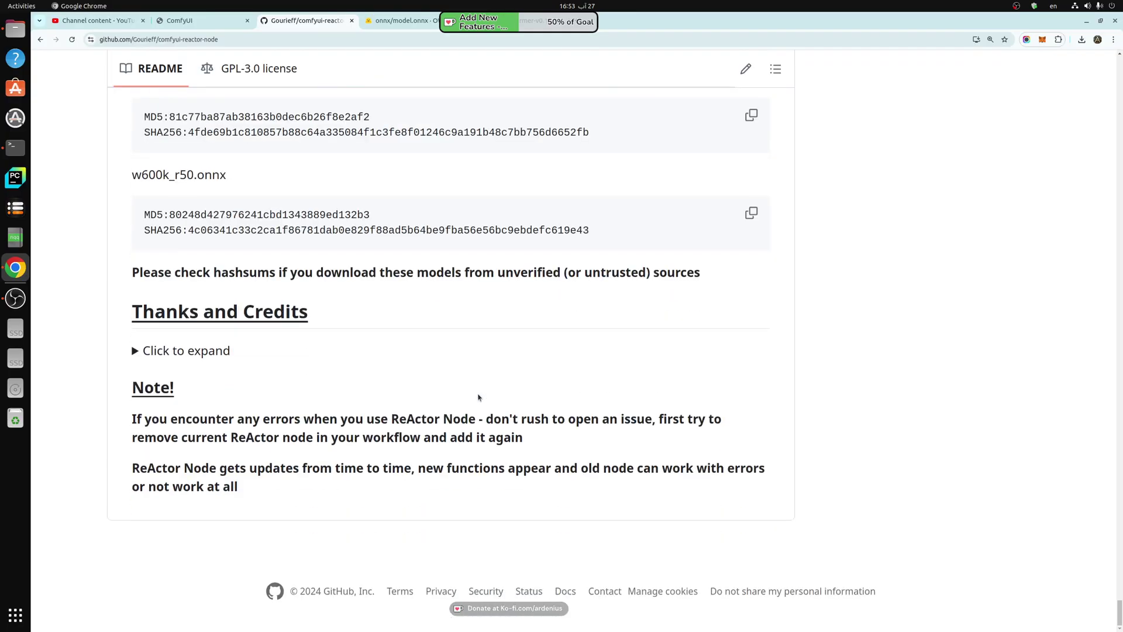
scroll(478, 397, up, 15)
scroll(478, 397, up, 20)
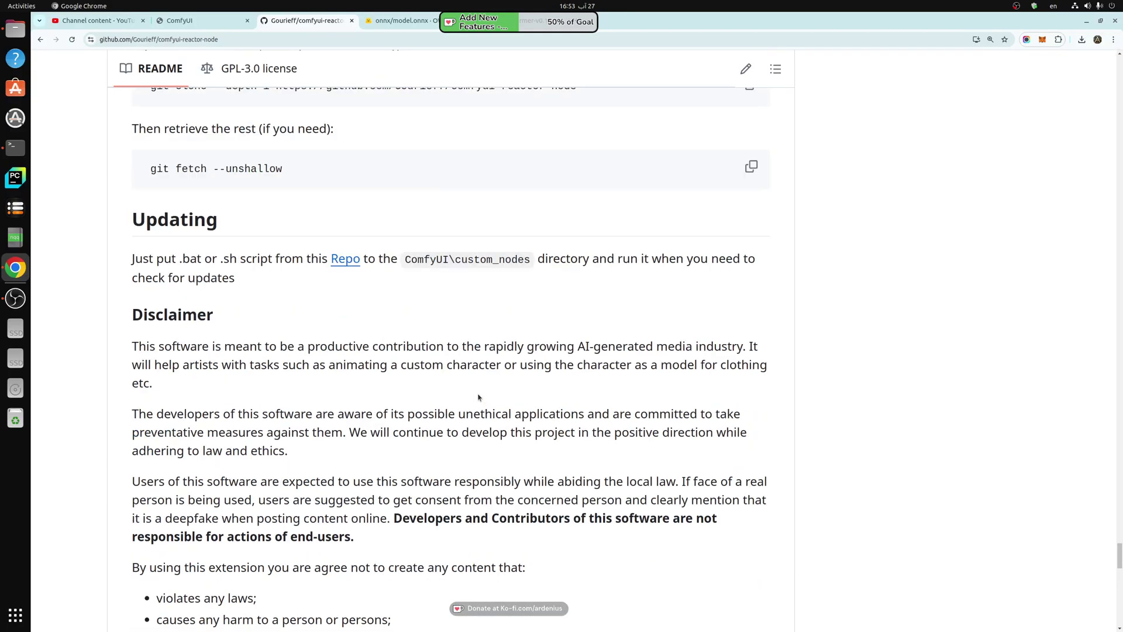
scroll(478, 397, up, 4)
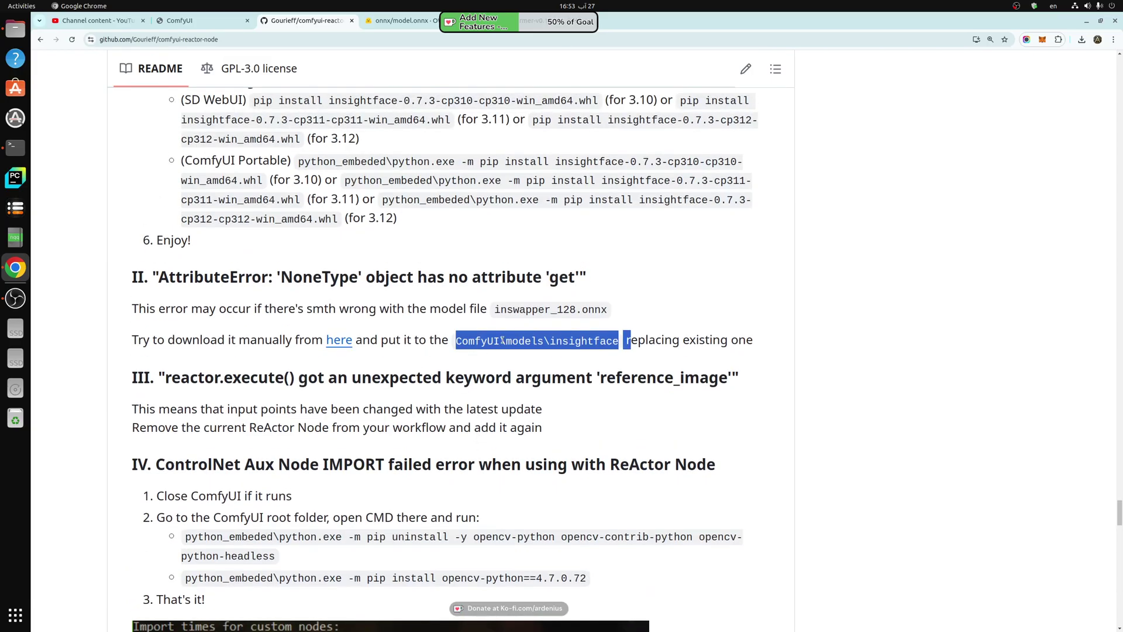
- Check the ReActor swap_model choices in ComfyUI, where inswapper_128_fp16.onnx is set
click(503, 340)
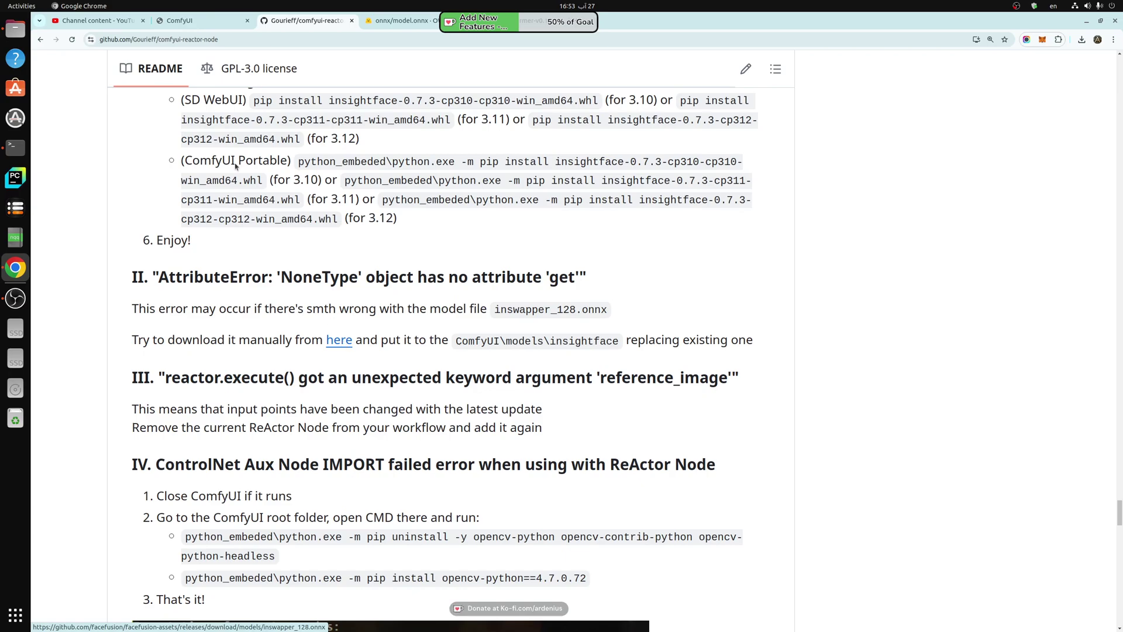
click(180, 20)
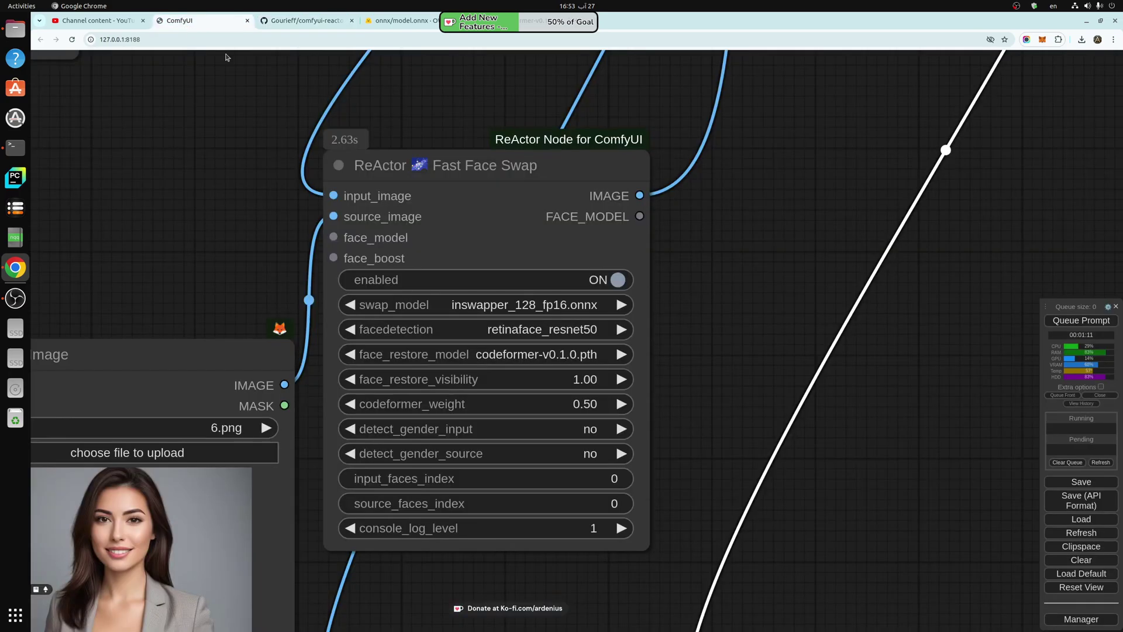
click(547, 304)
click(550, 305)
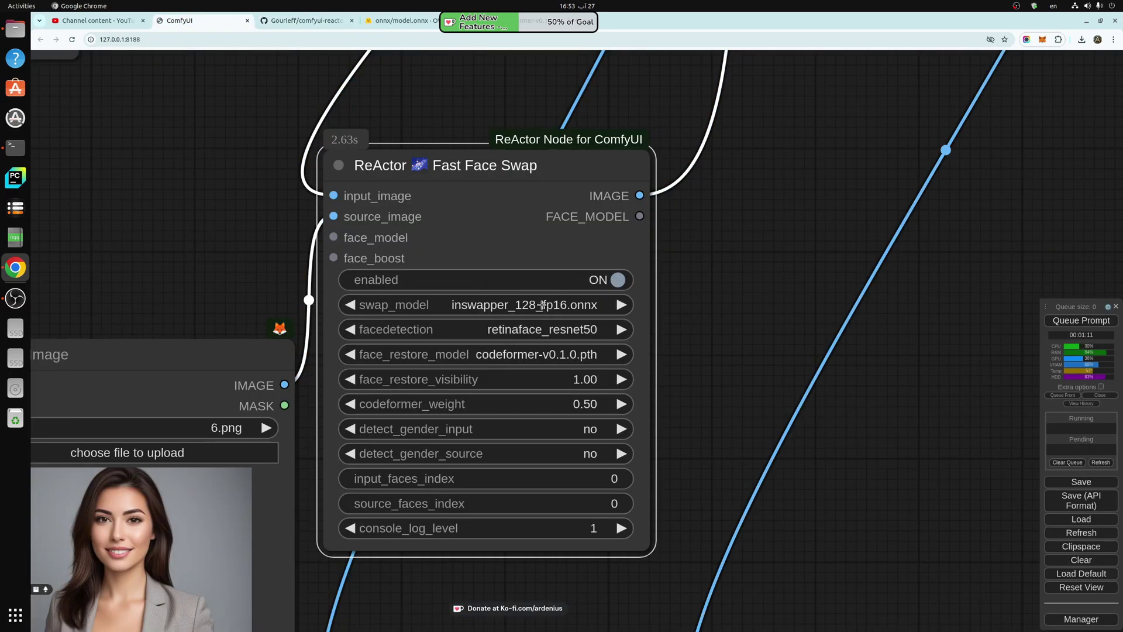
- Highlight the ComfyUI\models\insightface path in the README, then return to ComfyUI
click(301, 20)
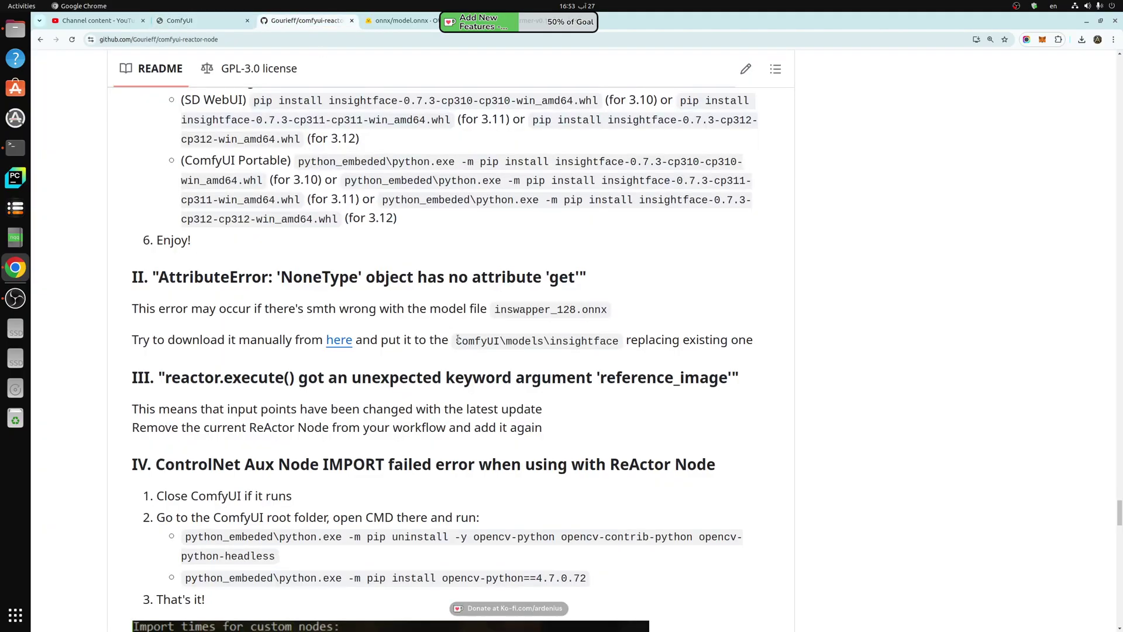
mouse_move(456, 342)
mouse_down()
mouse_move(622, 346)
mouse_move(456, 341)
mouse_up()
click(609, 342)
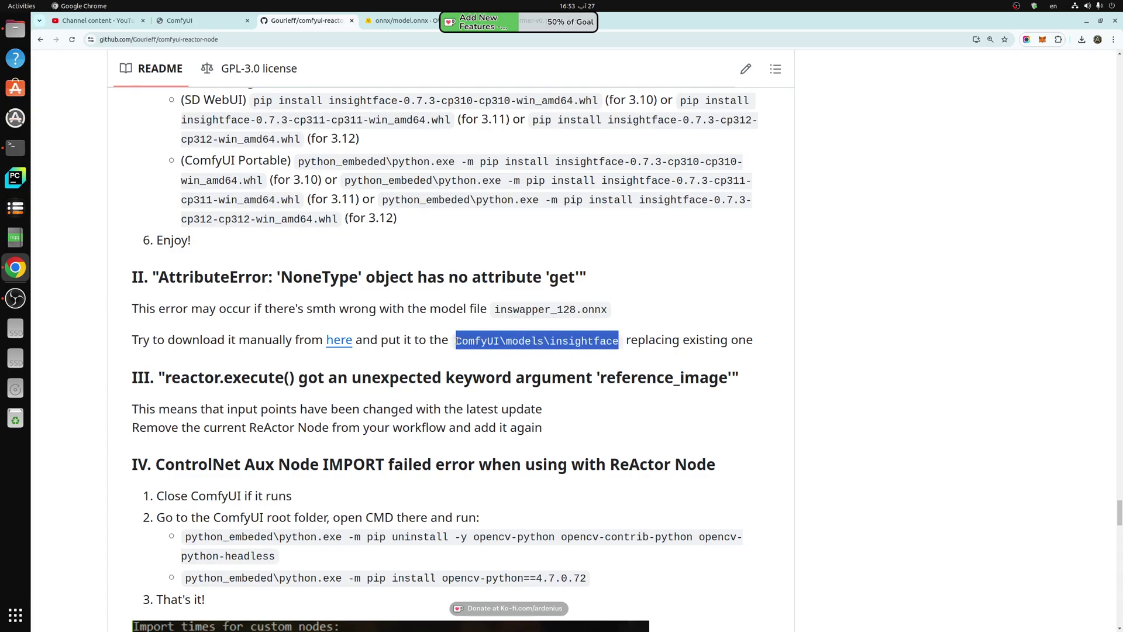
click(199, 21)
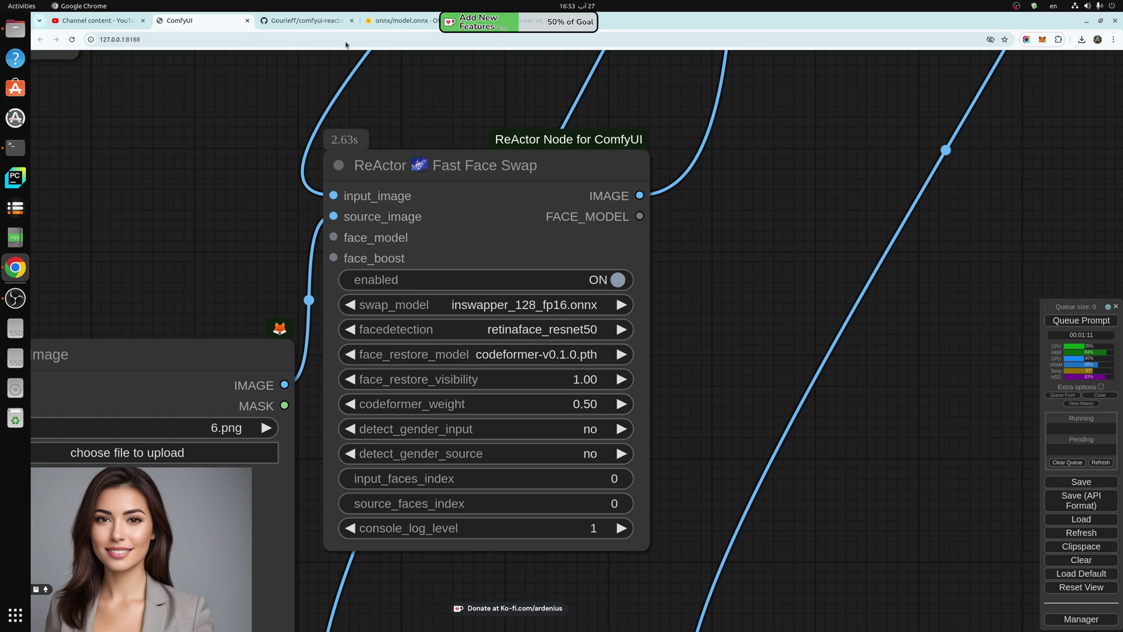
click(401, 21)
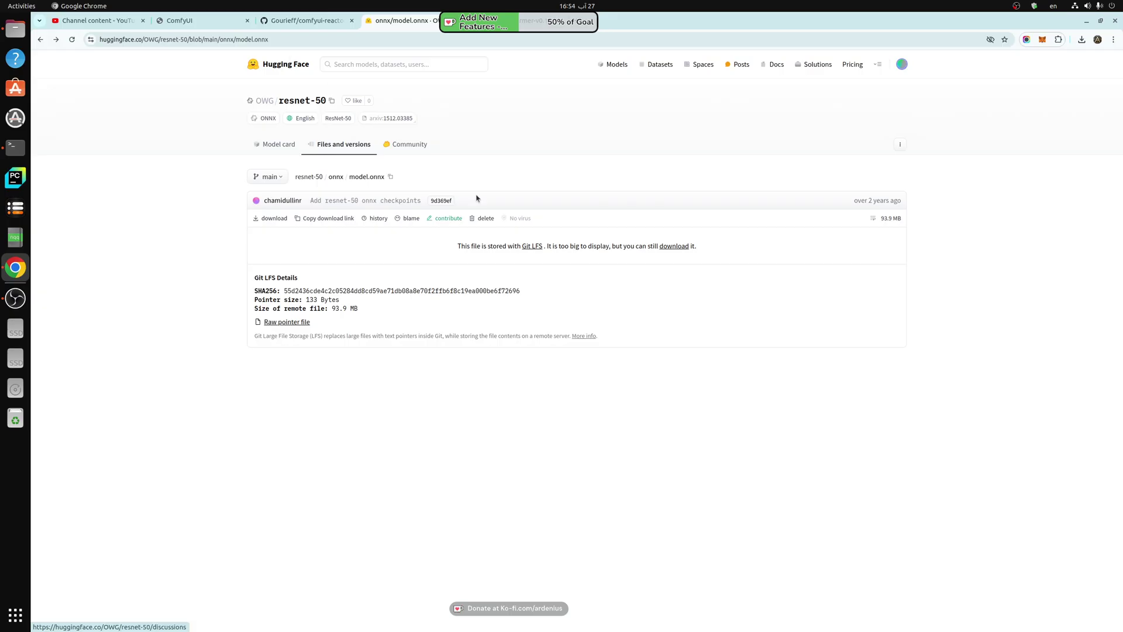
click(203, 19)
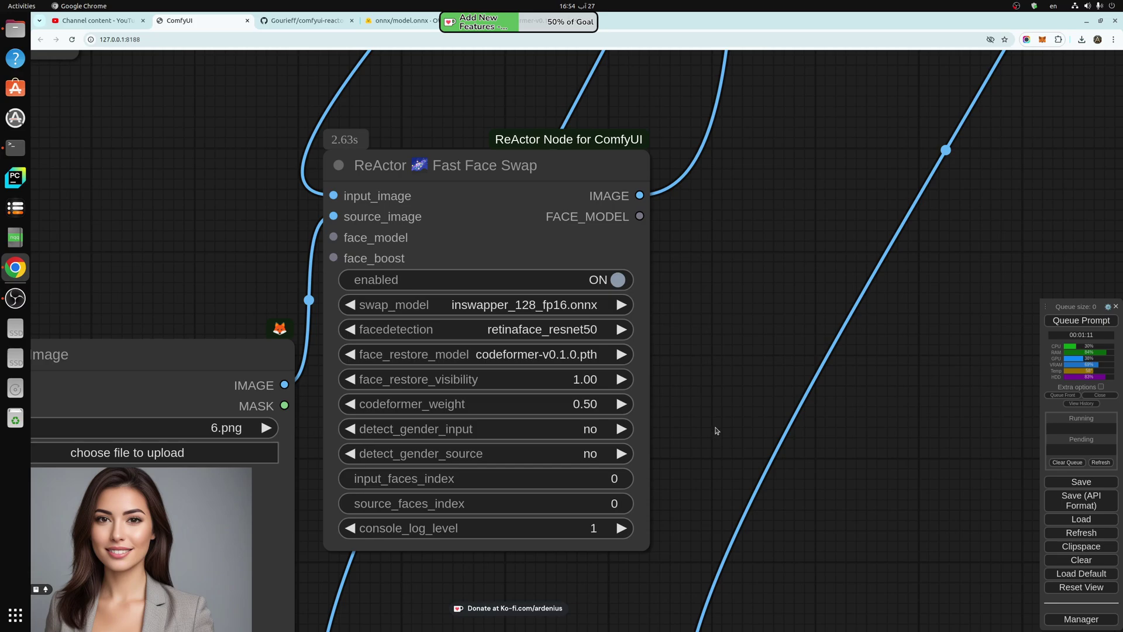
click(524, 24)
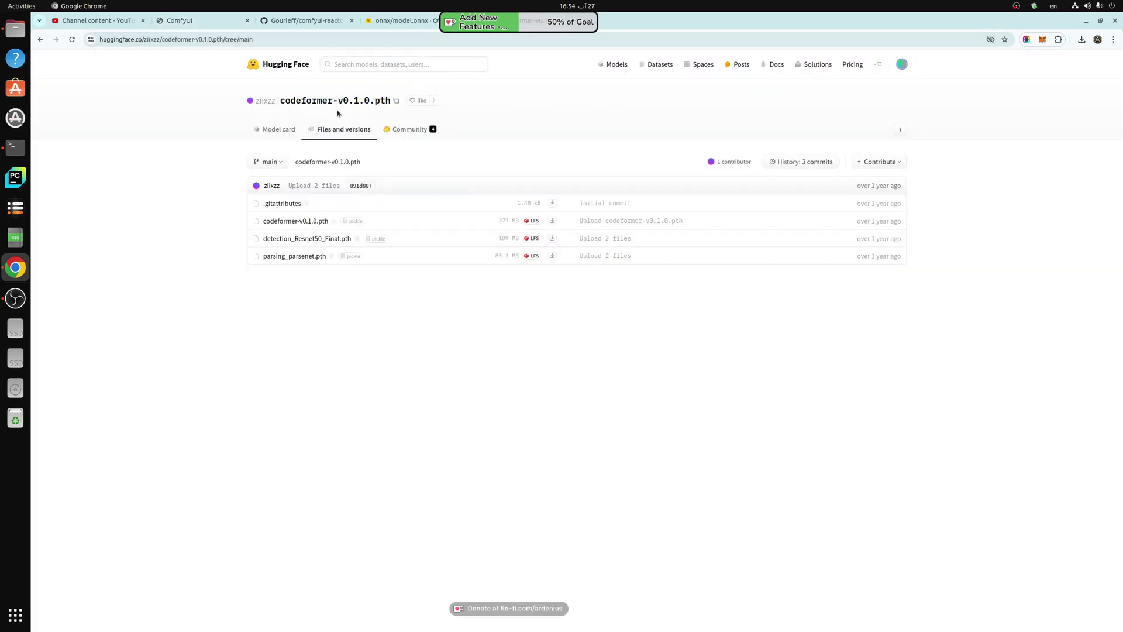
click(184, 21)
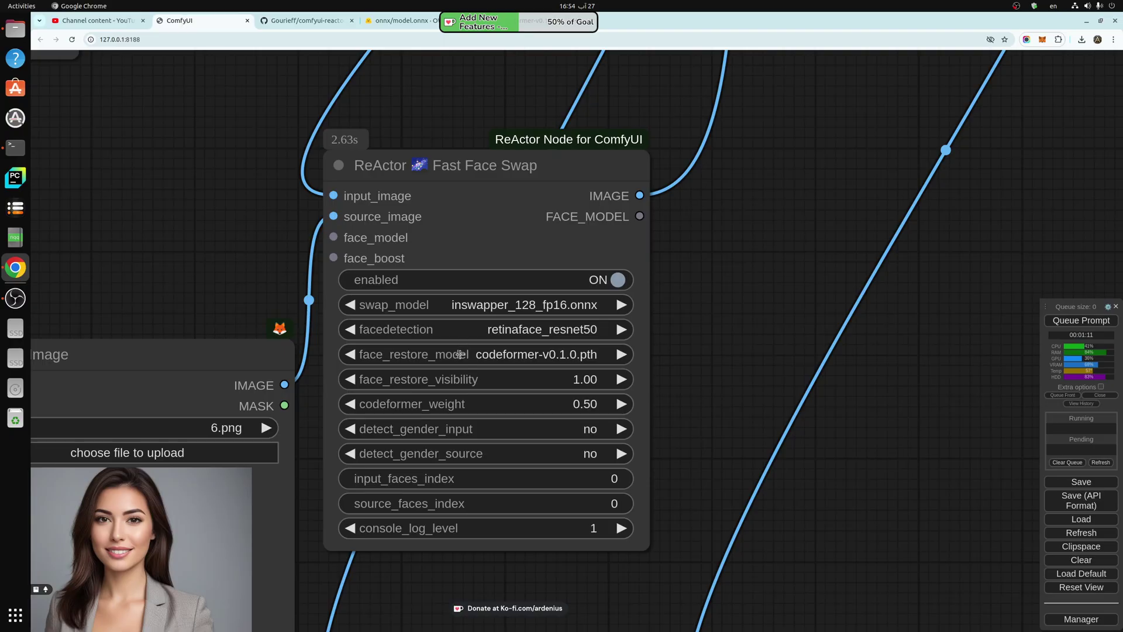
click(15, 28)
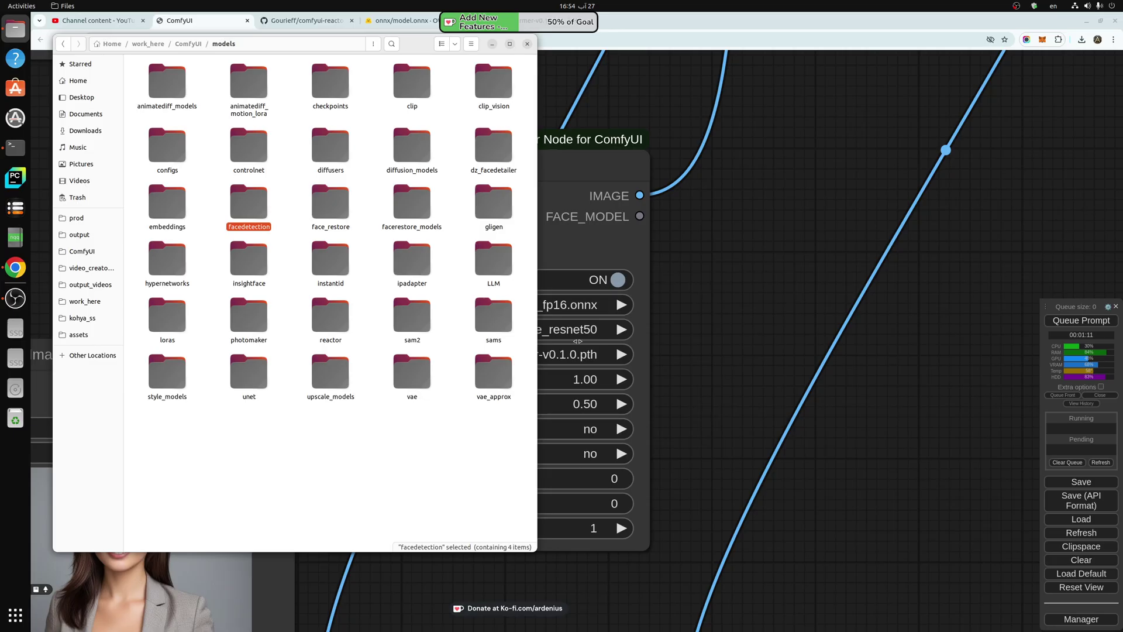
click(338, 213)
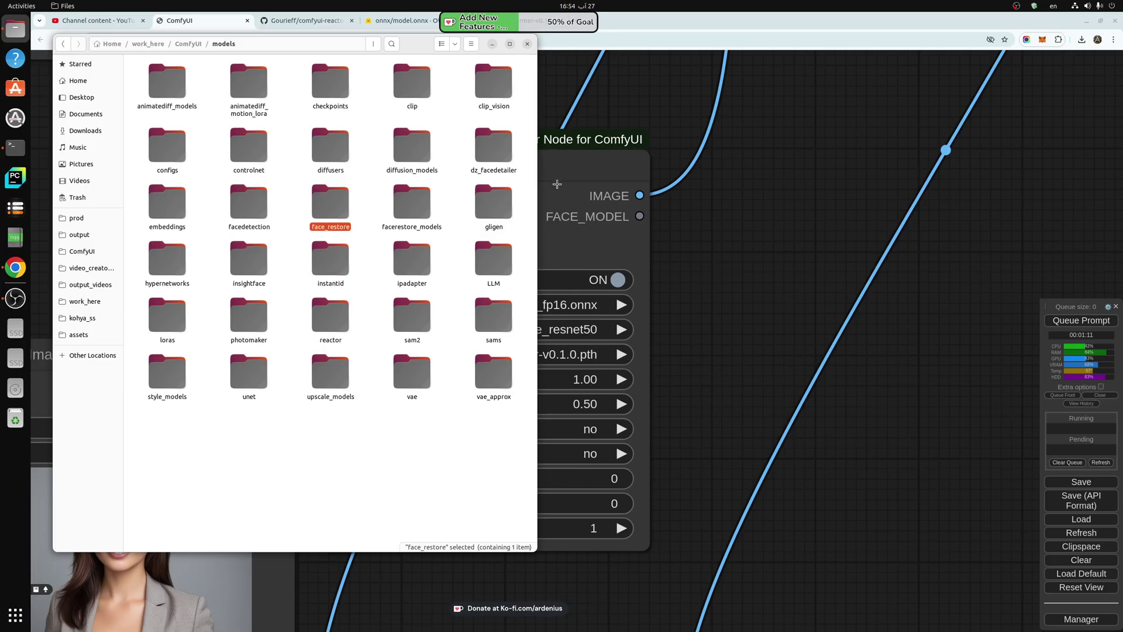
drag(419, 32, 347, 46)
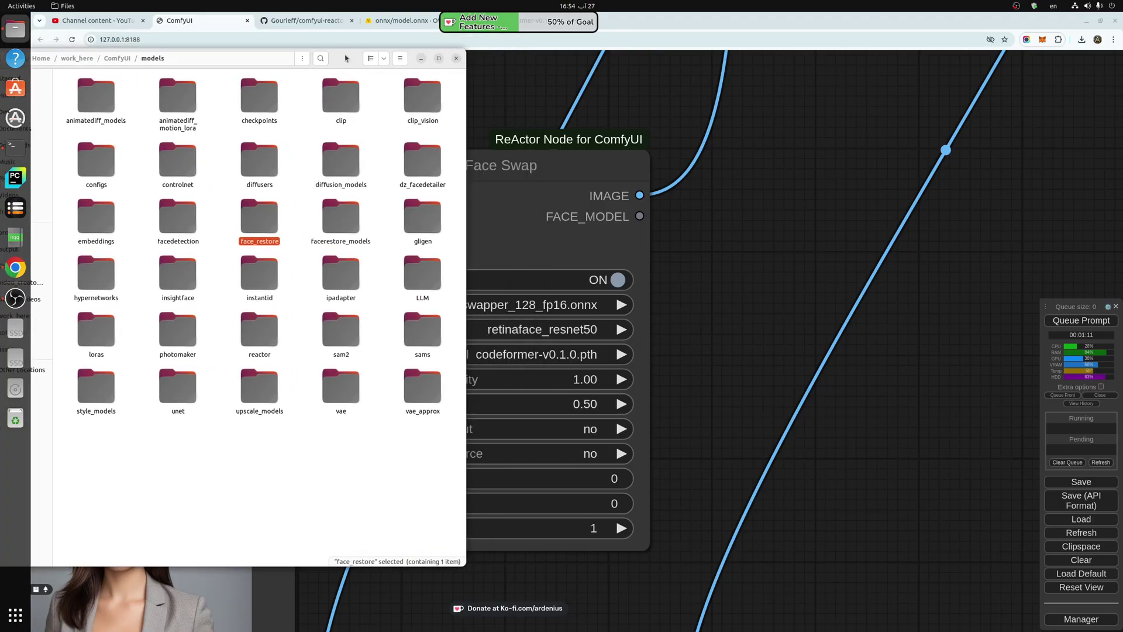
click(185, 275)
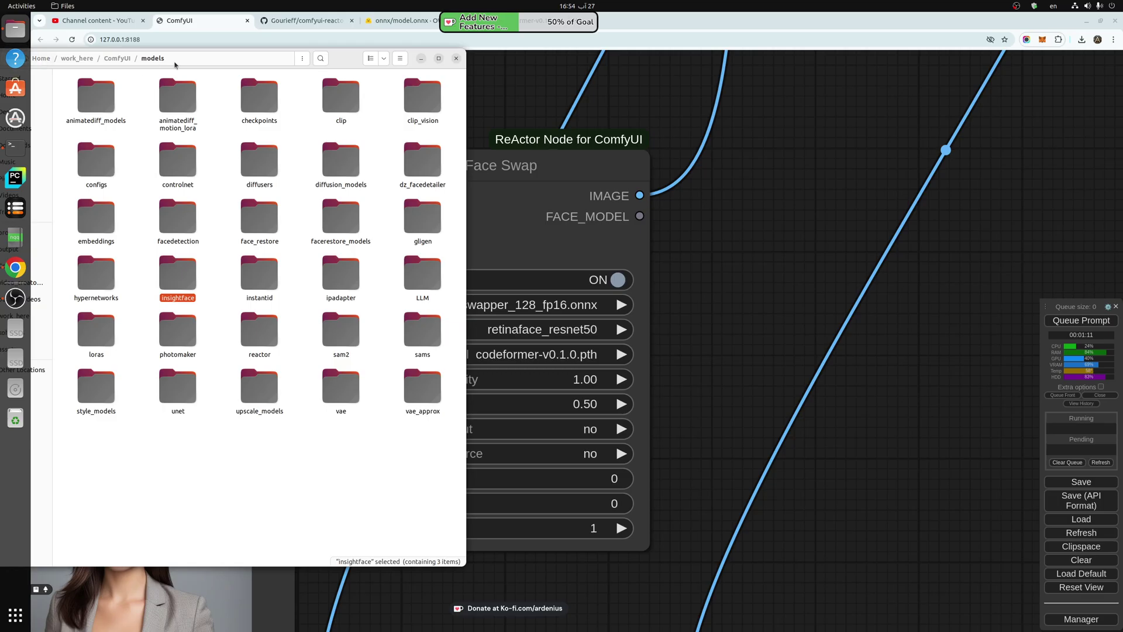
- Move the 6.png Load Image node beside the original and face-swapped portrait previews
click(520, 78)
scroll(747, 375, down, 3)
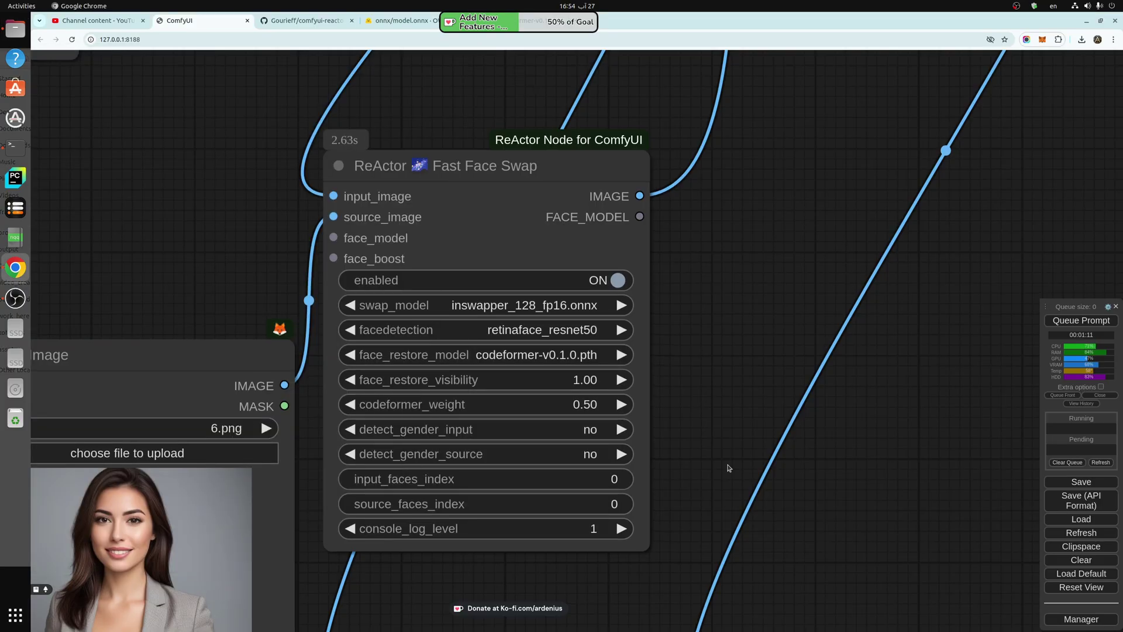
scroll(730, 471, down, 3)
scroll(731, 485, down, 3)
scroll(870, 518, down, 3)
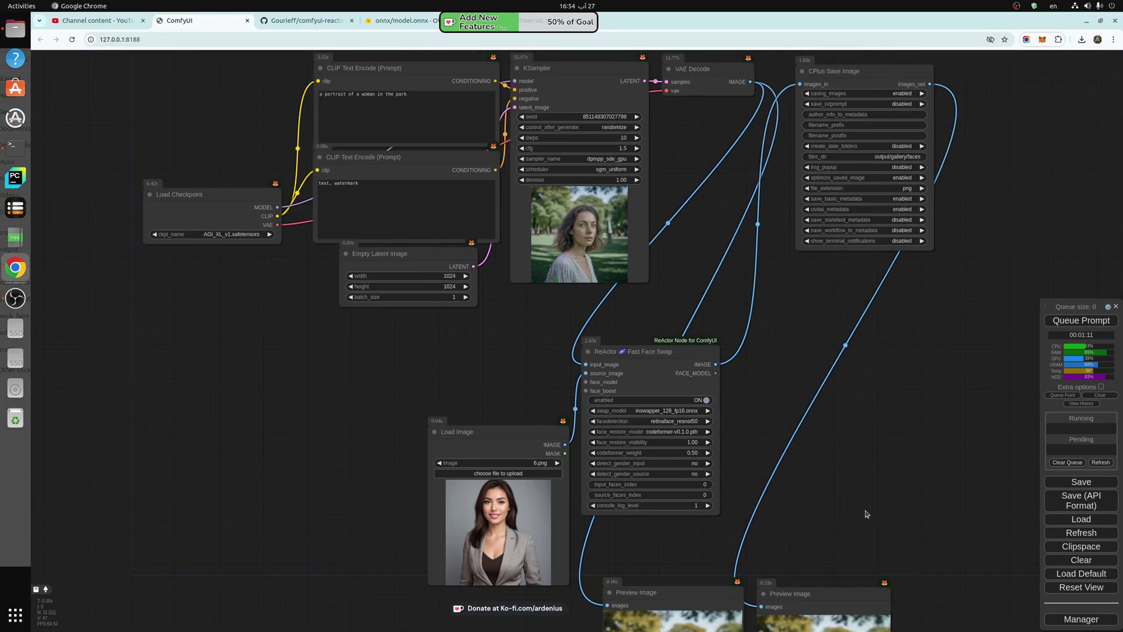
drag(855, 498, 763, 265)
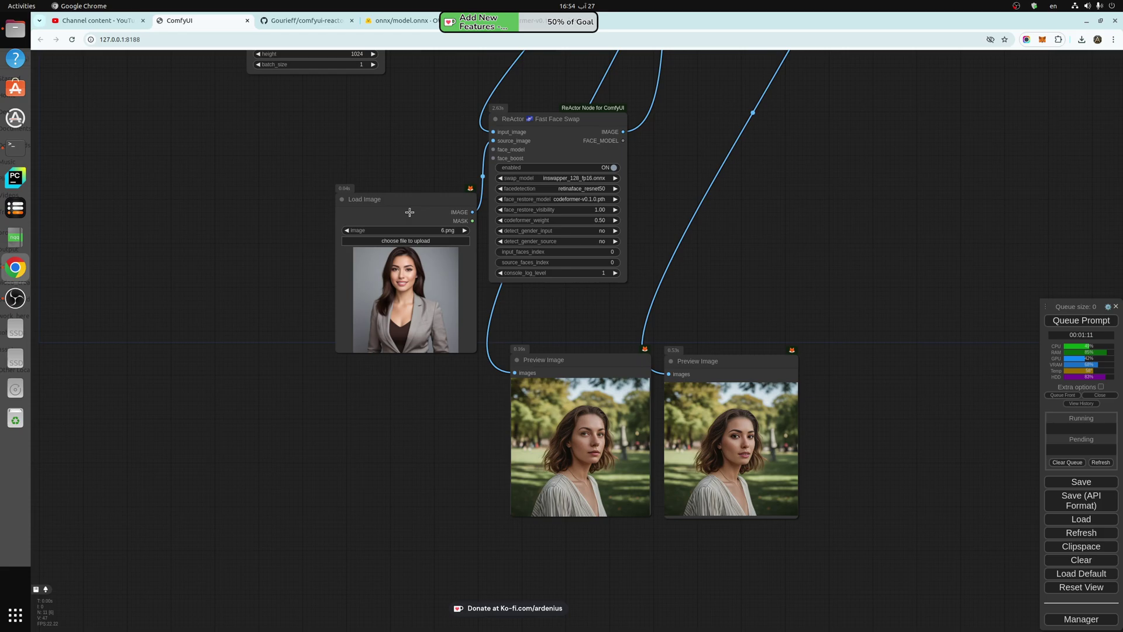
click(385, 267)
drag(385, 267, 404, 432)
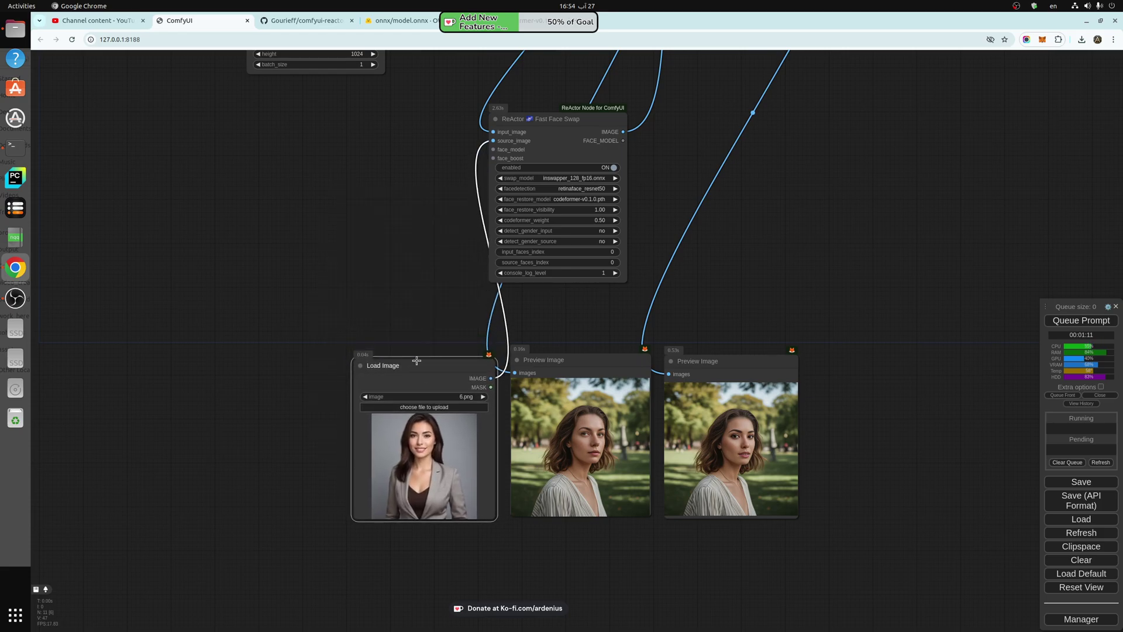
click(731, 314)
scroll(660, 500, up, 8)
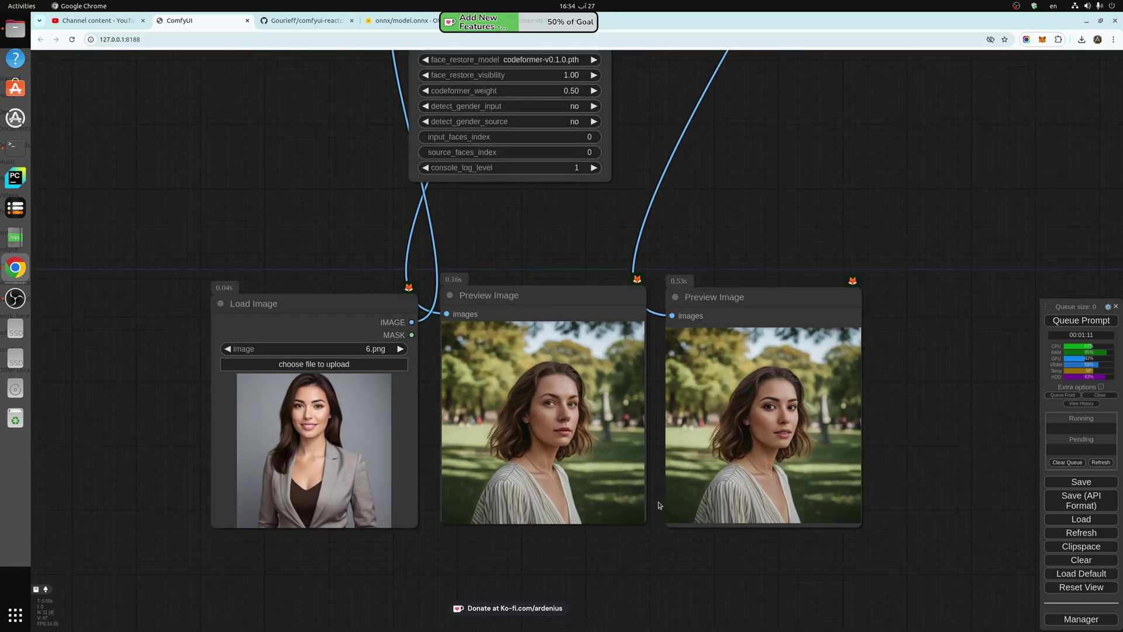
drag(521, 601, 559, 583)
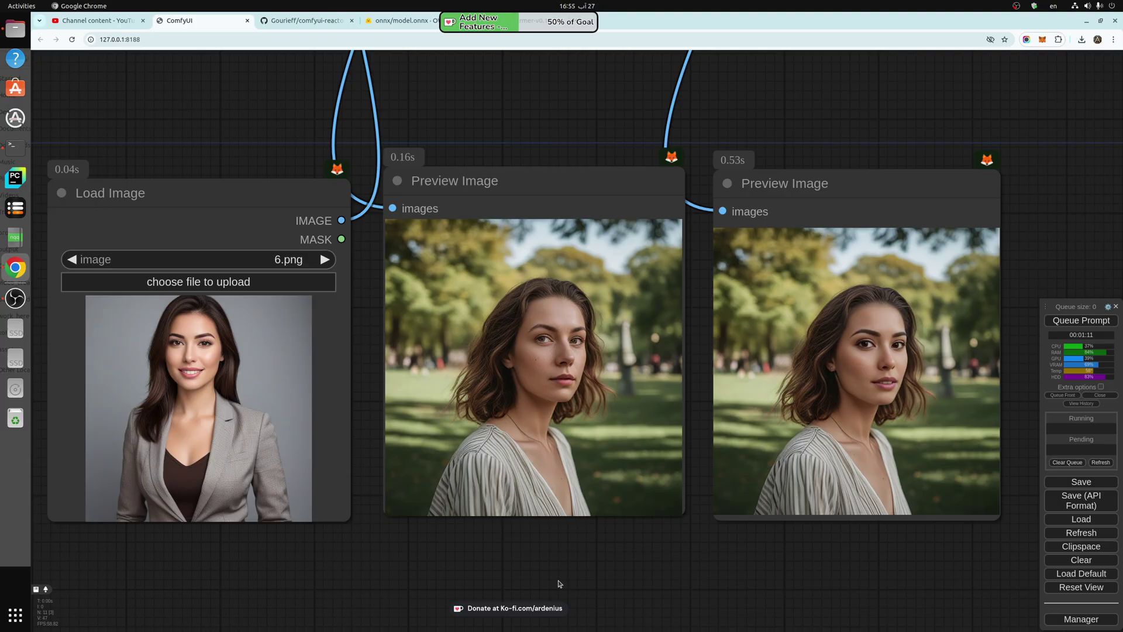